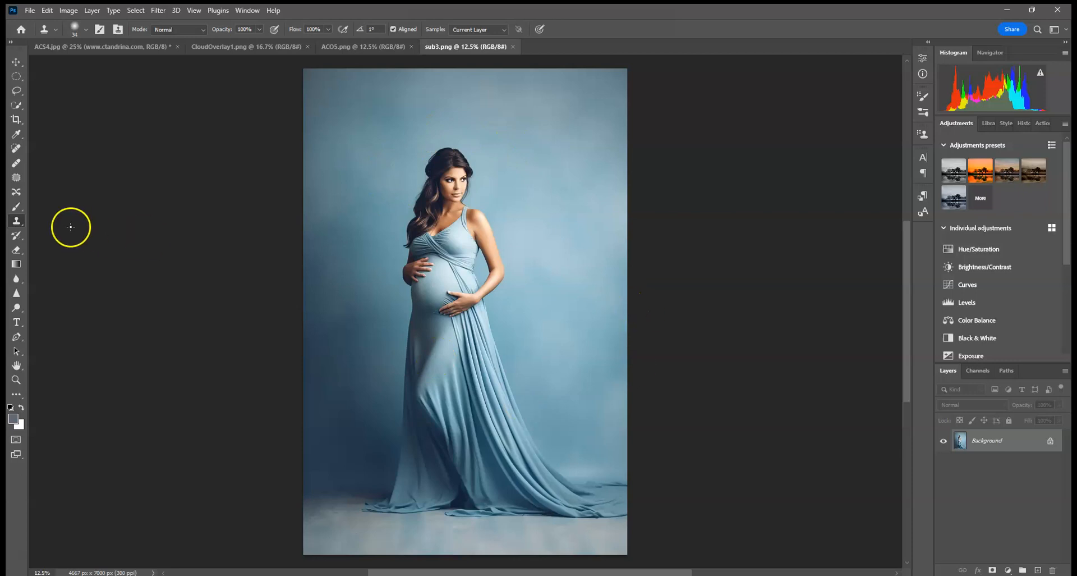
Select the woman with Select Subject and add the missed hem area to the selection with the Quick Selection tool
click(18, 105)
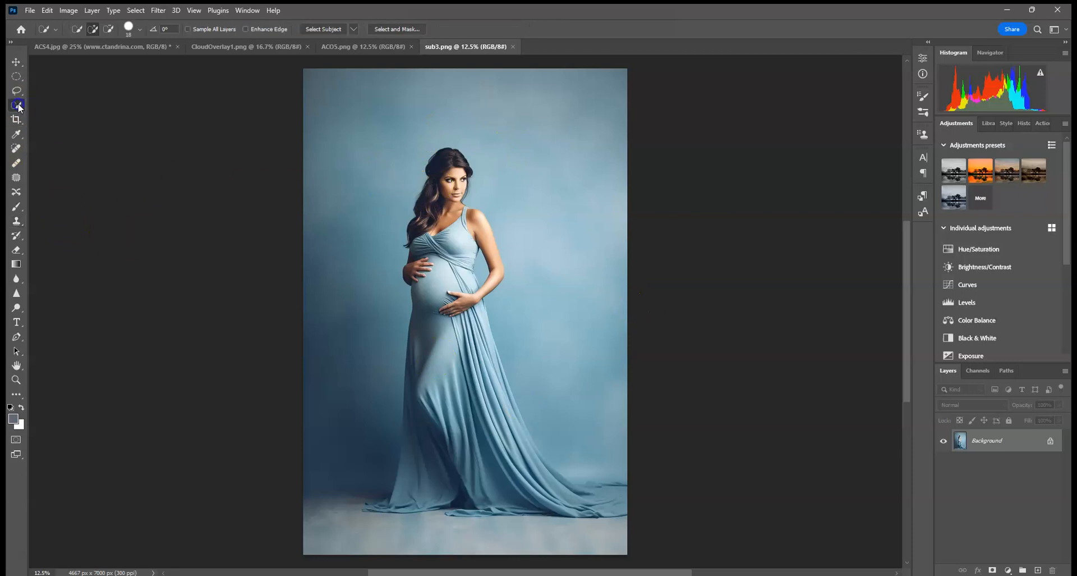
click(312, 28)
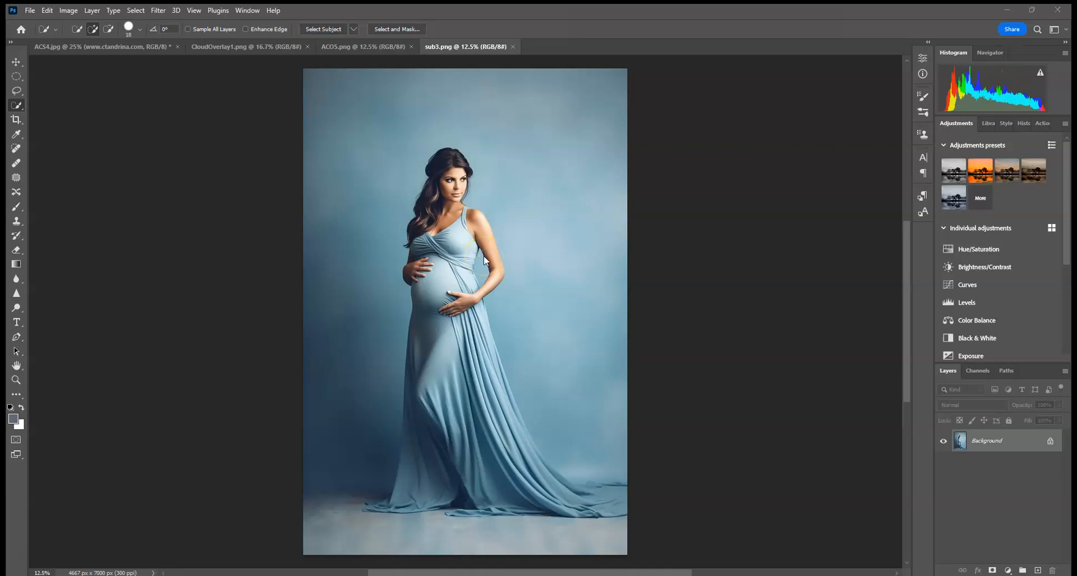
click(328, 29)
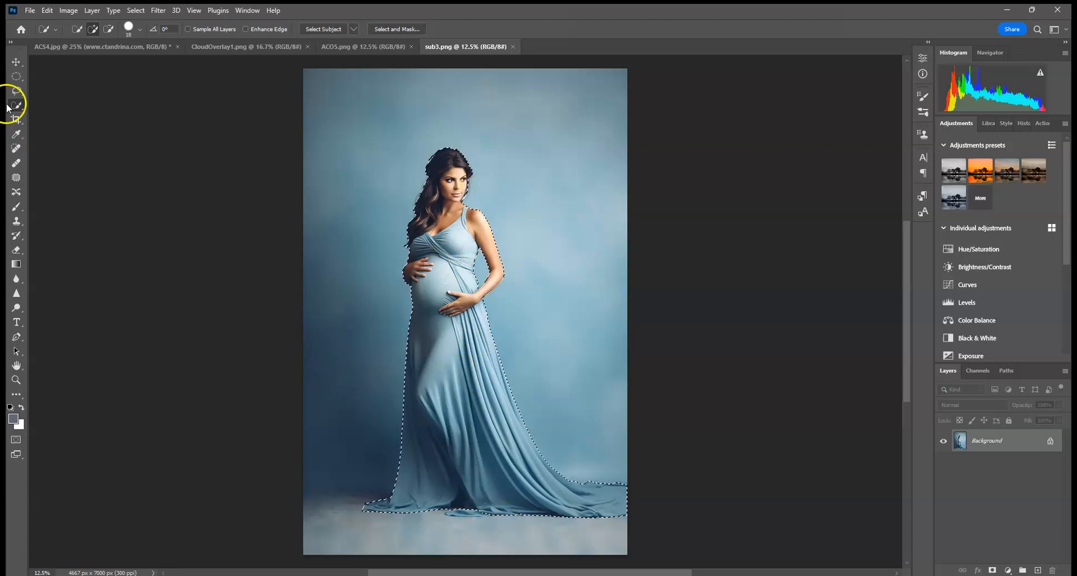
drag(457, 510, 476, 512)
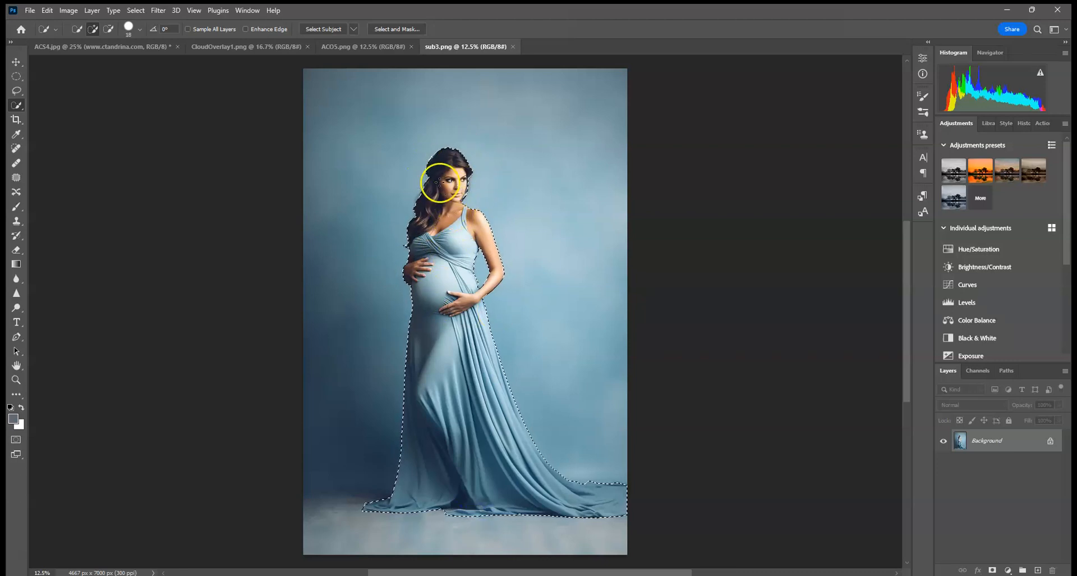
Duplicate the Background layer, mask the copy with the subject selection, and invert the mask
drag(1015, 443, 1038, 569)
click(992, 570)
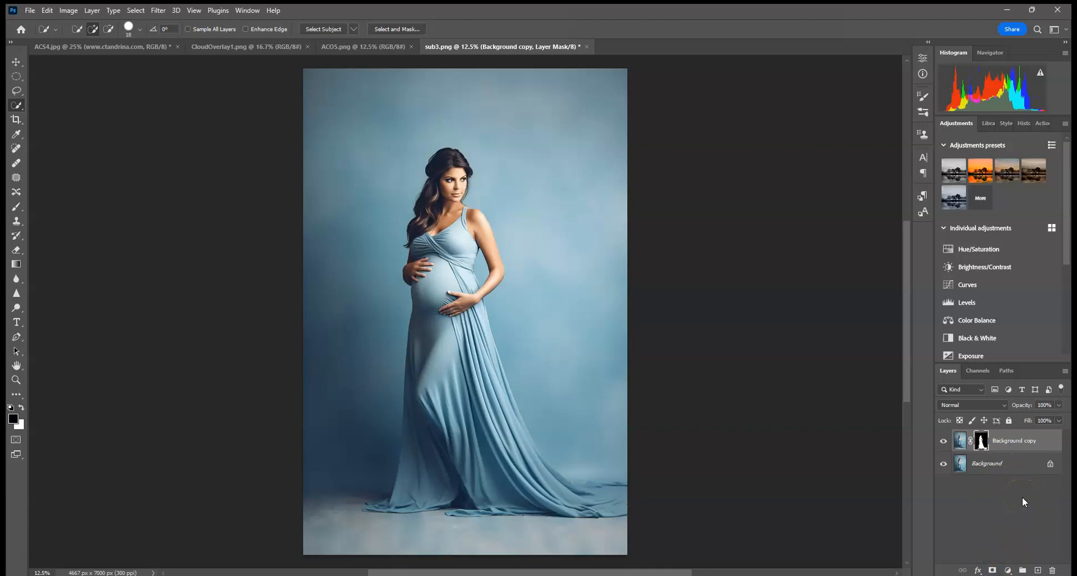
key(ctrl+i)
Copy the entire cloud image from ACO5.png and paste it into sub3.png as a new layer
click(375, 47)
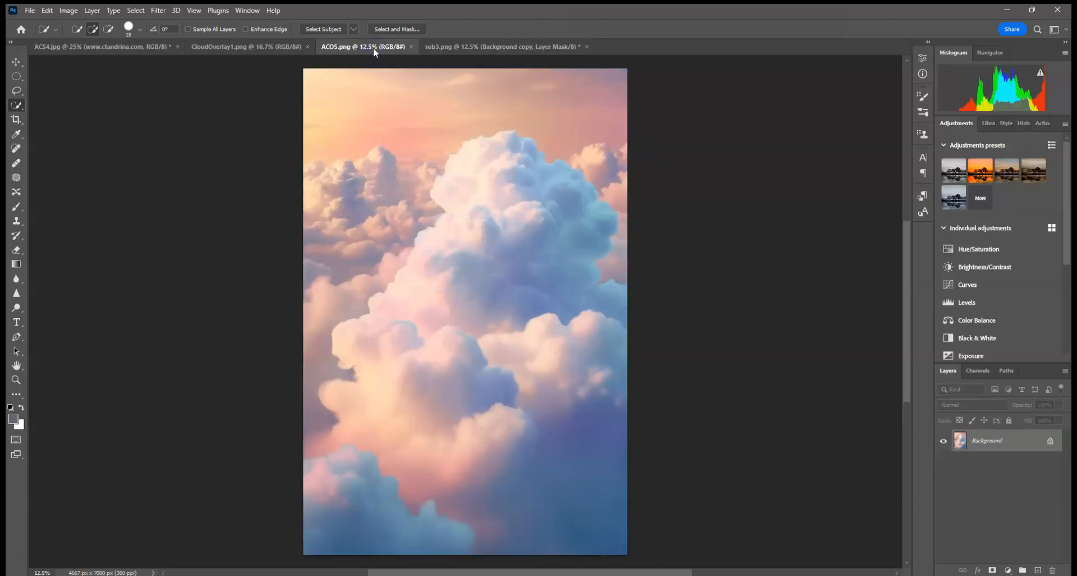
click(139, 13)
click(141, 22)
click(47, 10)
click(58, 89)
click(530, 45)
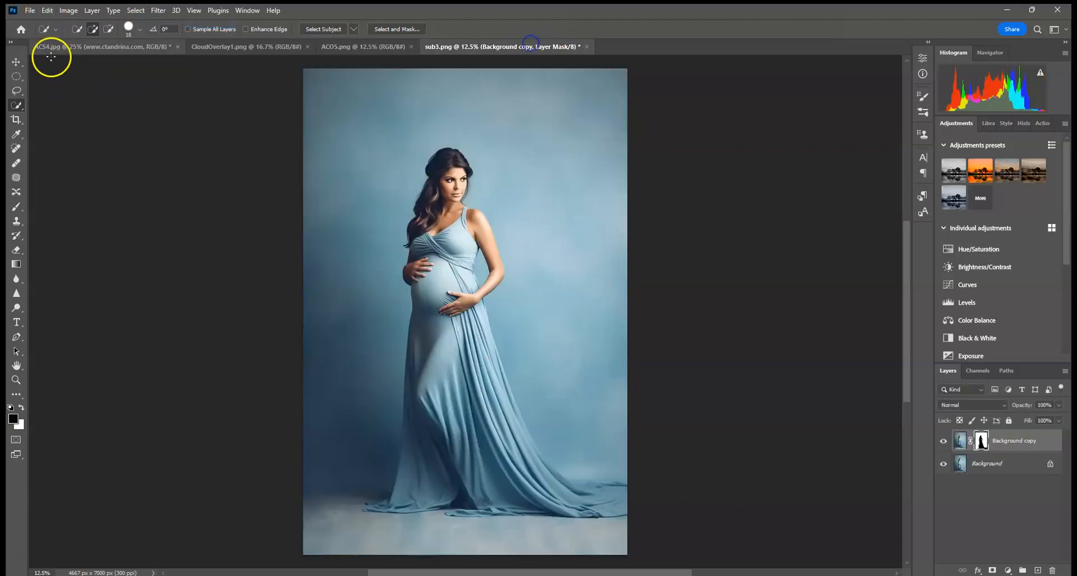
click(48, 10)
click(50, 108)
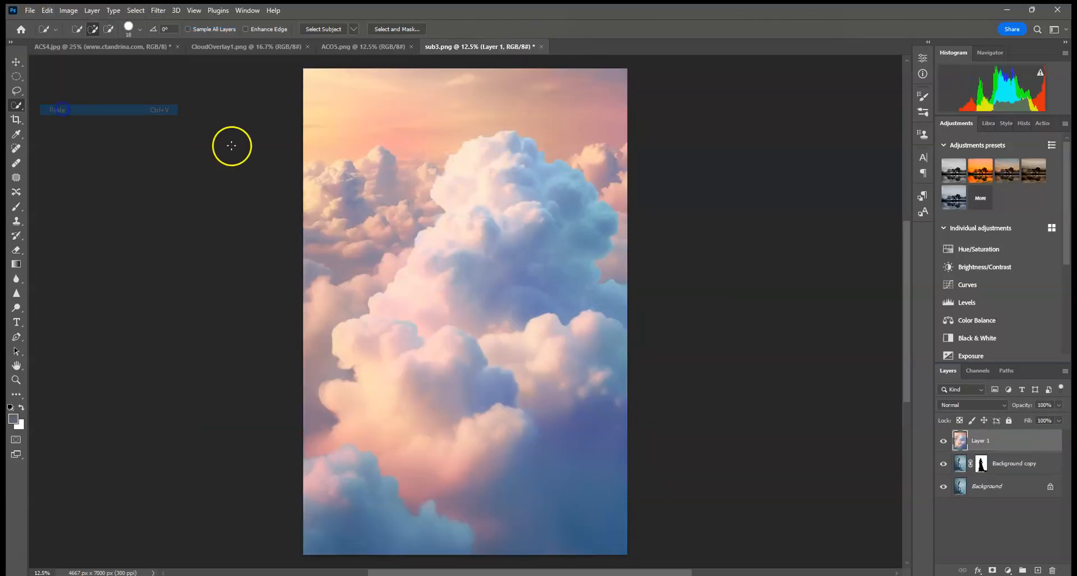
Flip the pasted cloud layer horizontally and clip it to the masked Background copy layer
click(943, 441)
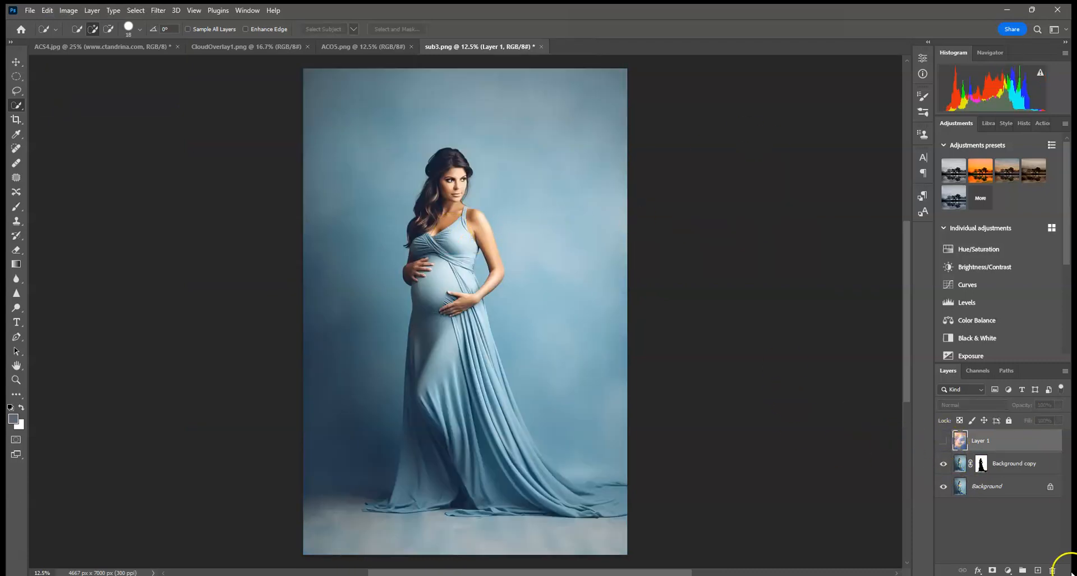
click(944, 441)
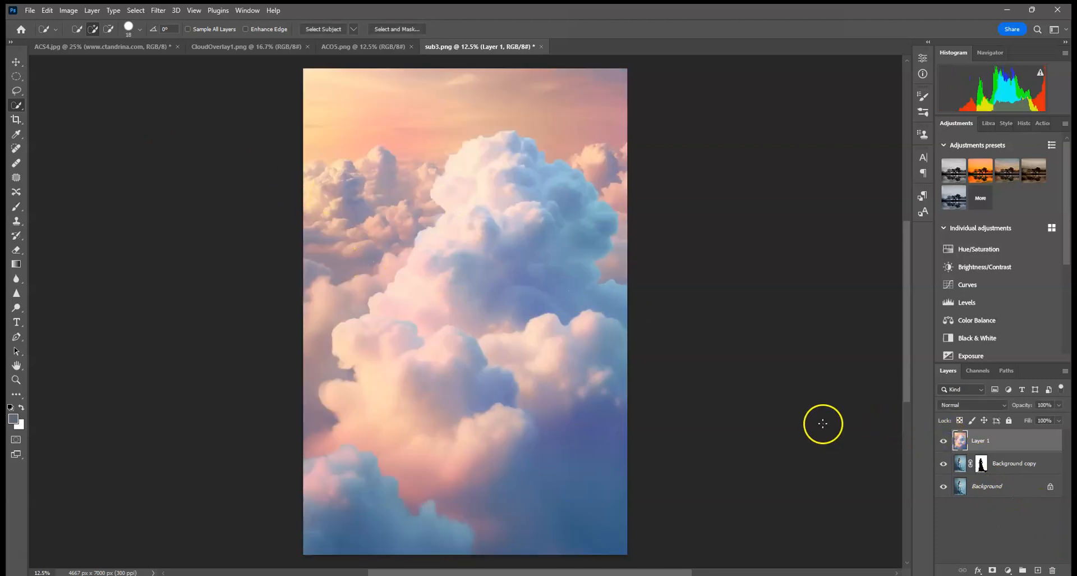
click(16, 62)
click(299, 75)
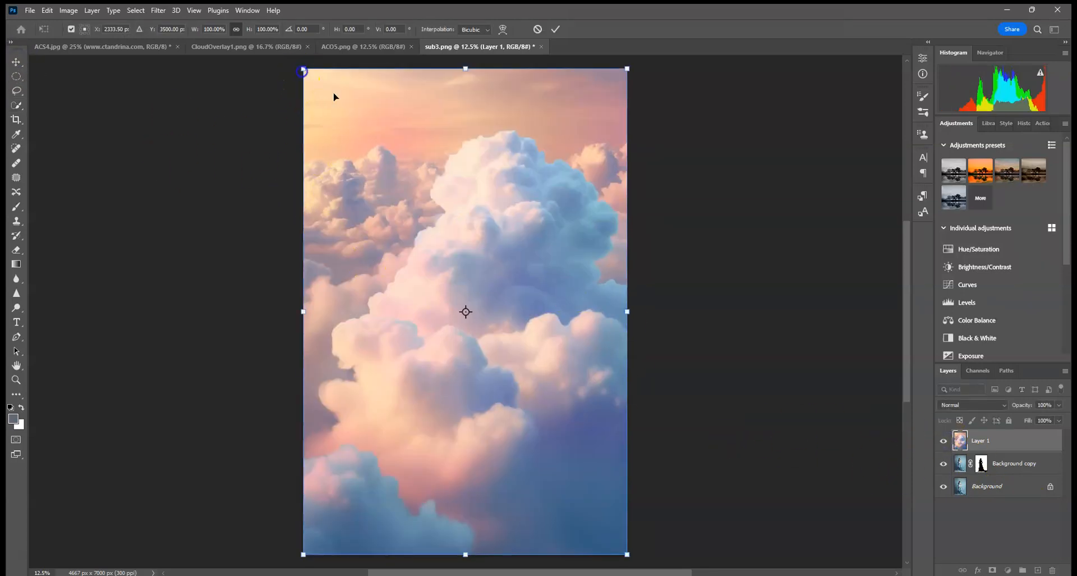
right_click(347, 103)
click(402, 322)
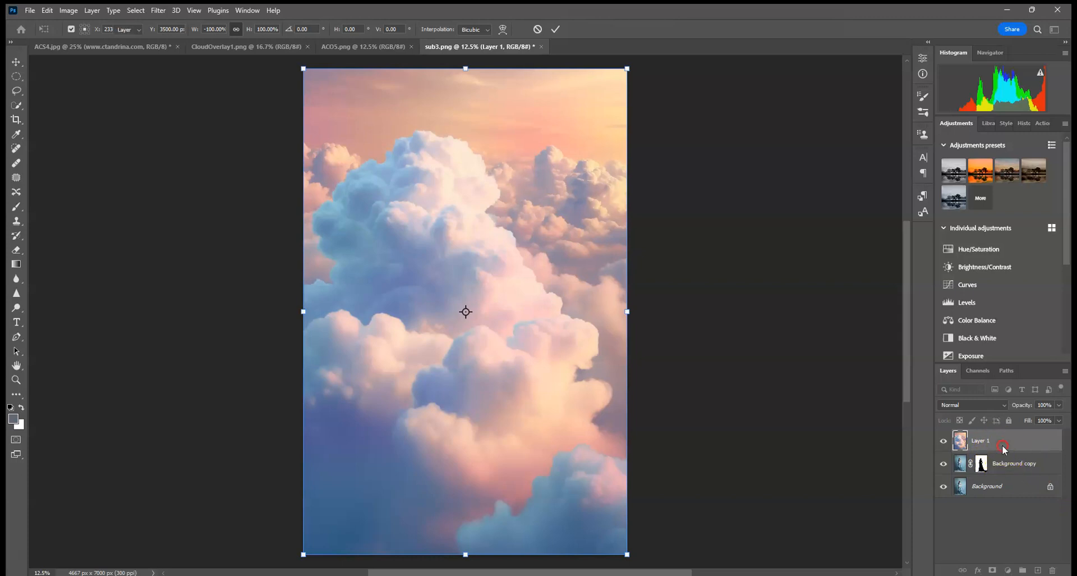
right_click(1000, 447)
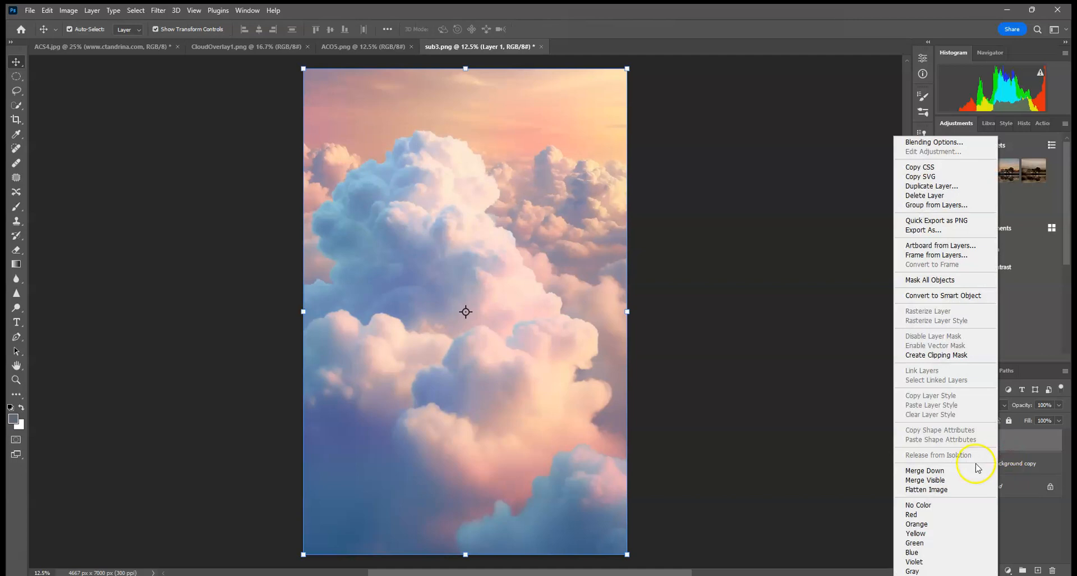
click(949, 354)
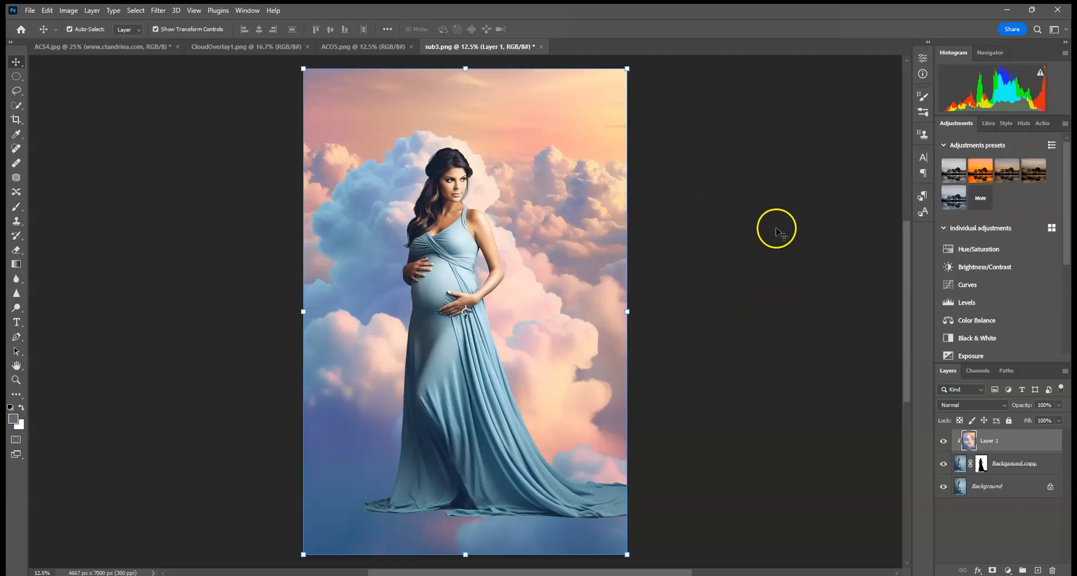
Preview blend modes on the cloud layer, keep Normal, and lower the layer's opacity to 83%
click(985, 404)
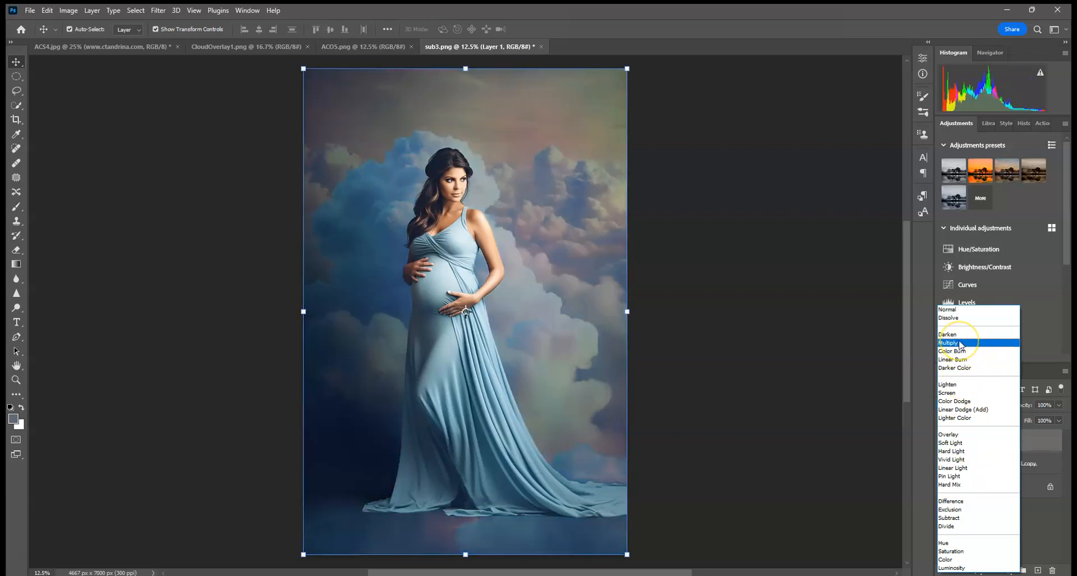
click(953, 309)
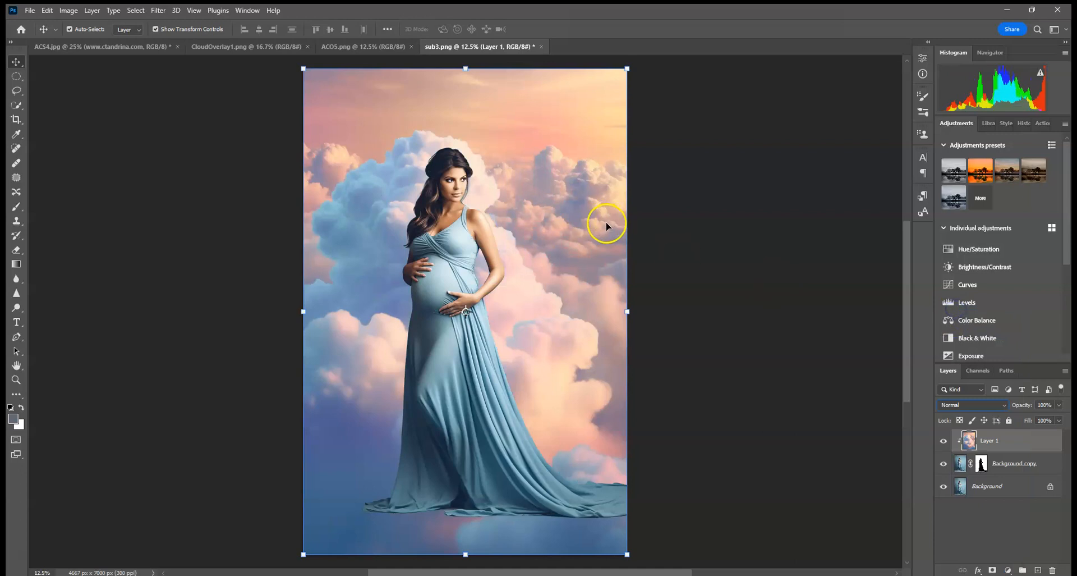
click(1058, 405)
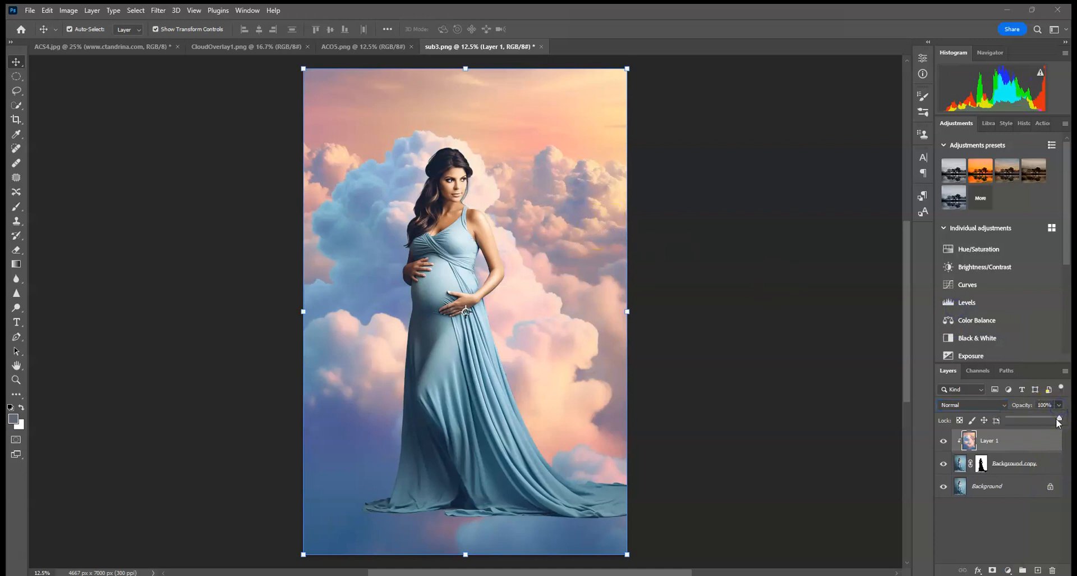
drag(1056, 422, 1052, 421)
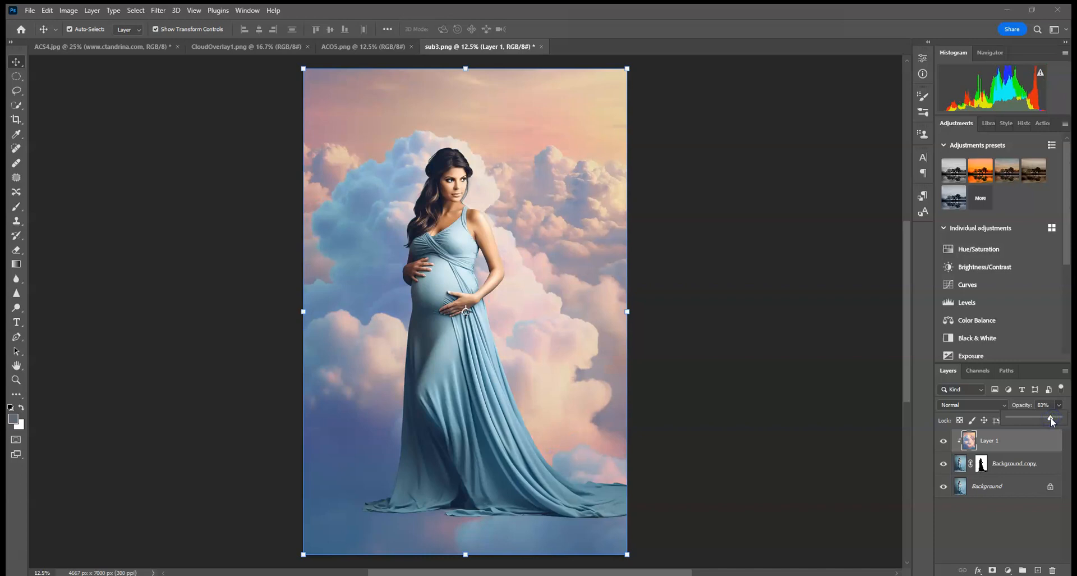
click(943, 442)
click(944, 442)
click(944, 443)
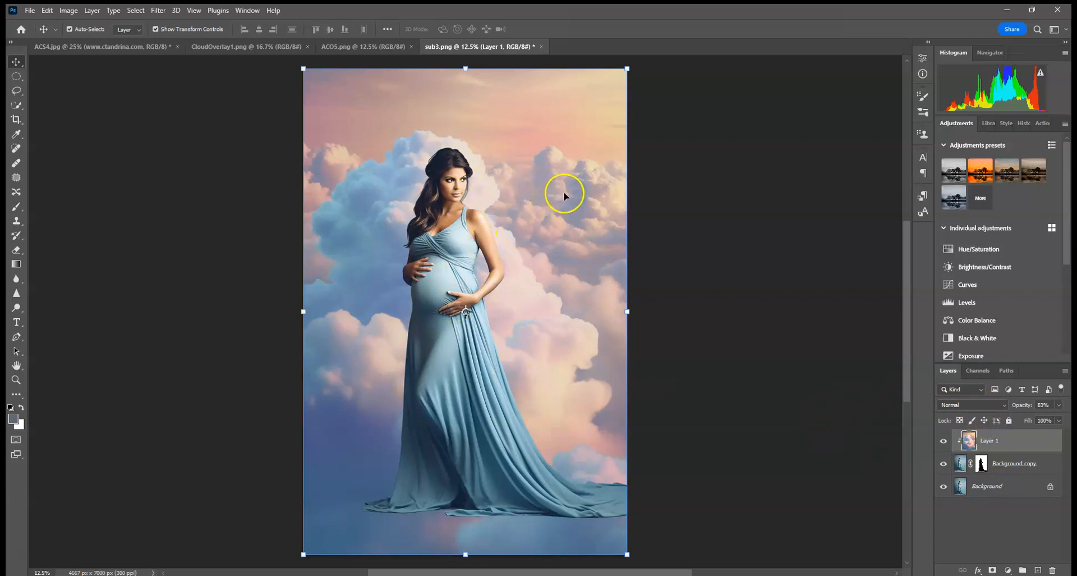
Add a Curves adjustment directly above the Background layer and raise its midtone point to input 111, output 117
click(943, 441)
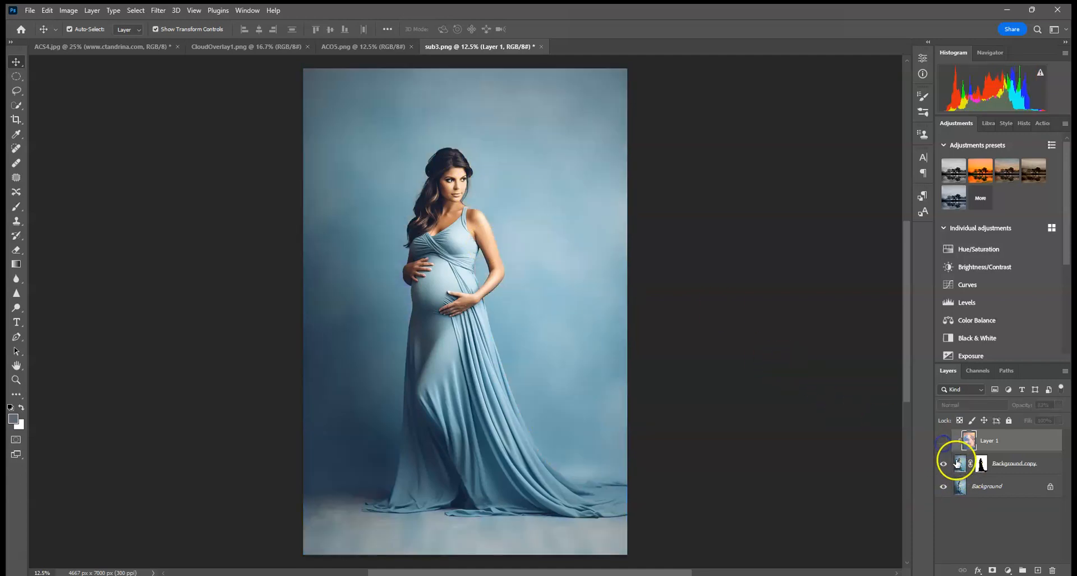
click(1019, 464)
click(973, 284)
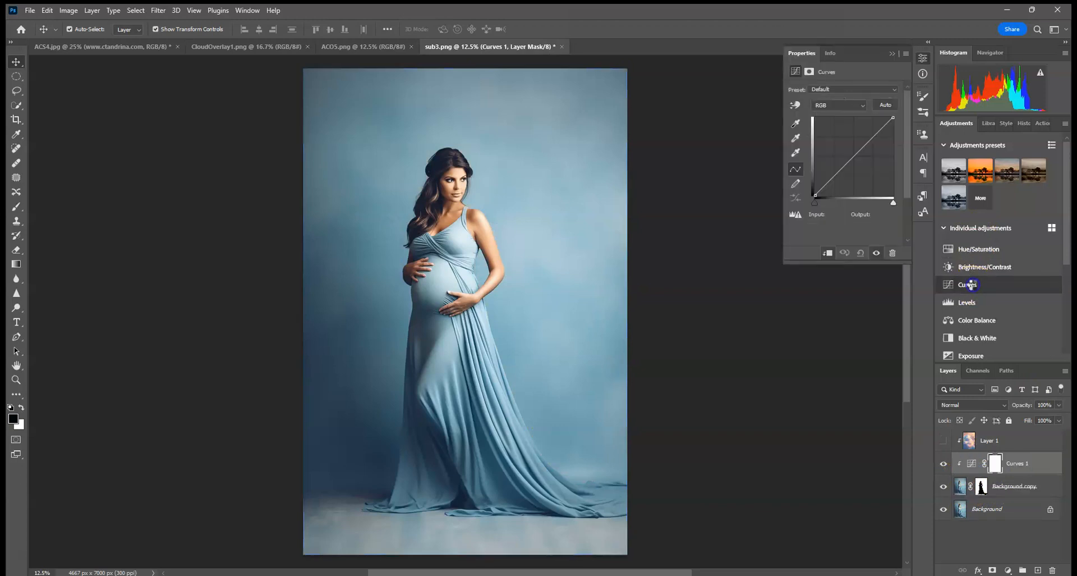
click(943, 441)
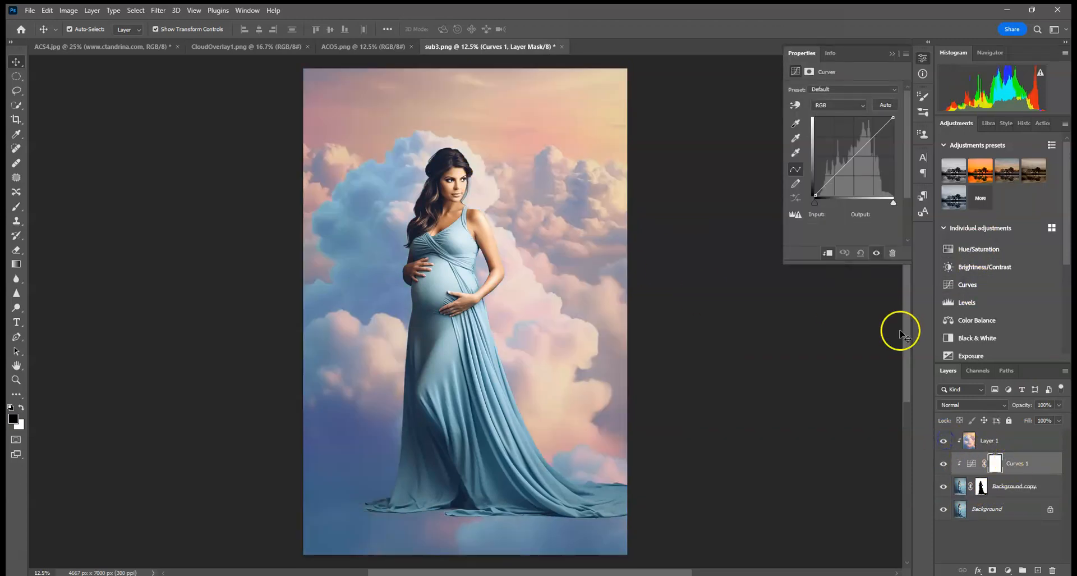
drag(1020, 463, 1019, 493)
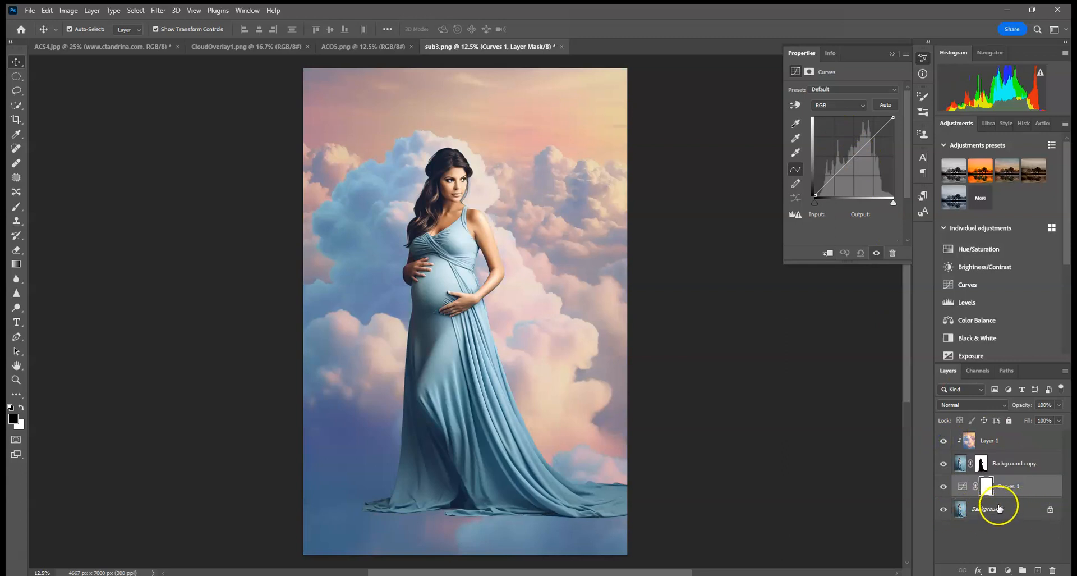
mouse_move(847, 163)
mouse_down()
mouse_move(847, 151)
mouse_move(849, 160)
mouse_up()
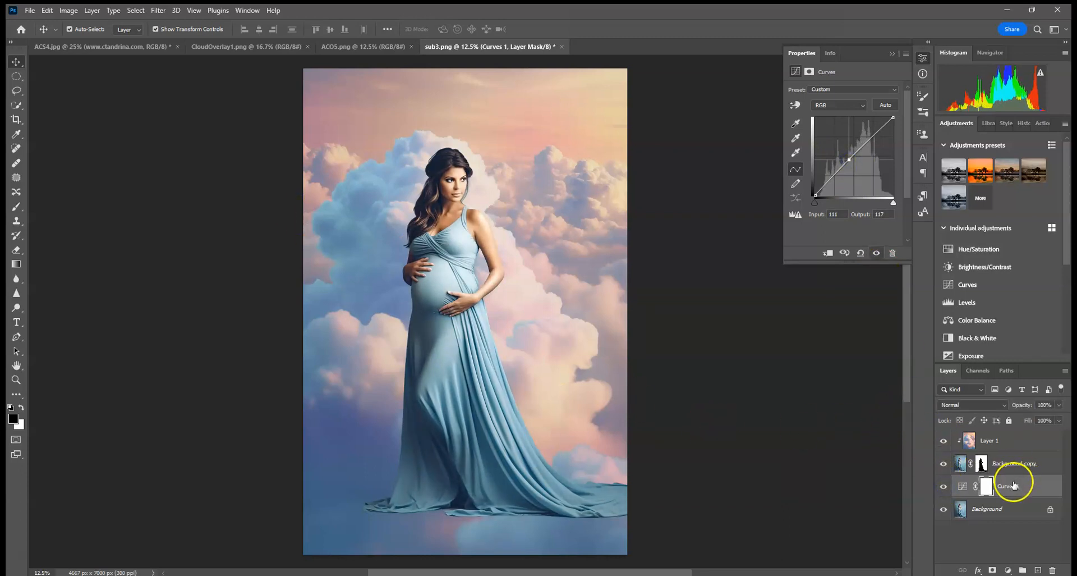
Apply a Gaussian Blur with a 6.2-pixel radius to the cloud layer
click(1014, 440)
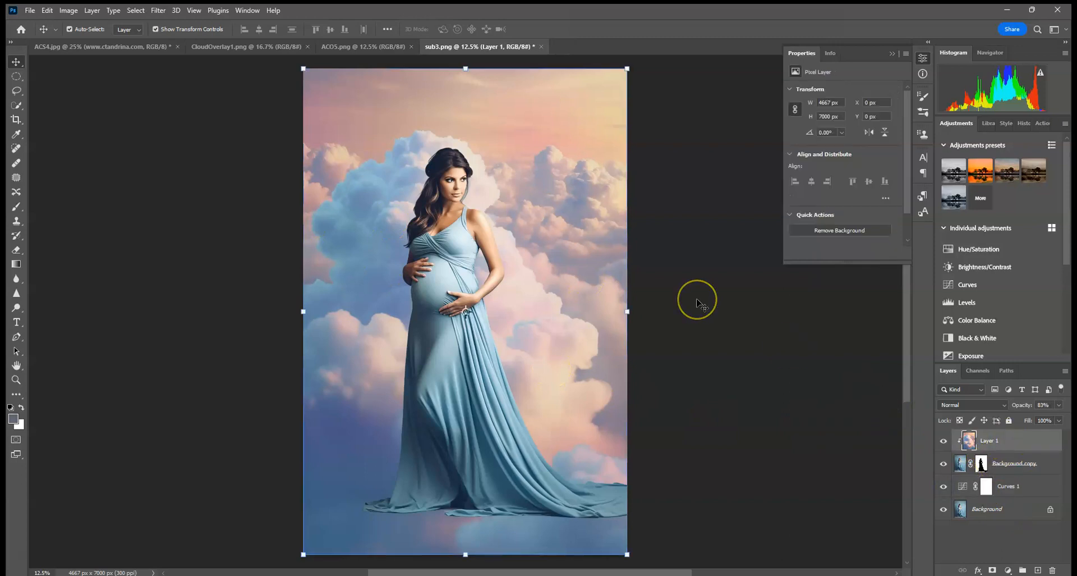
key(ctrl+plus)
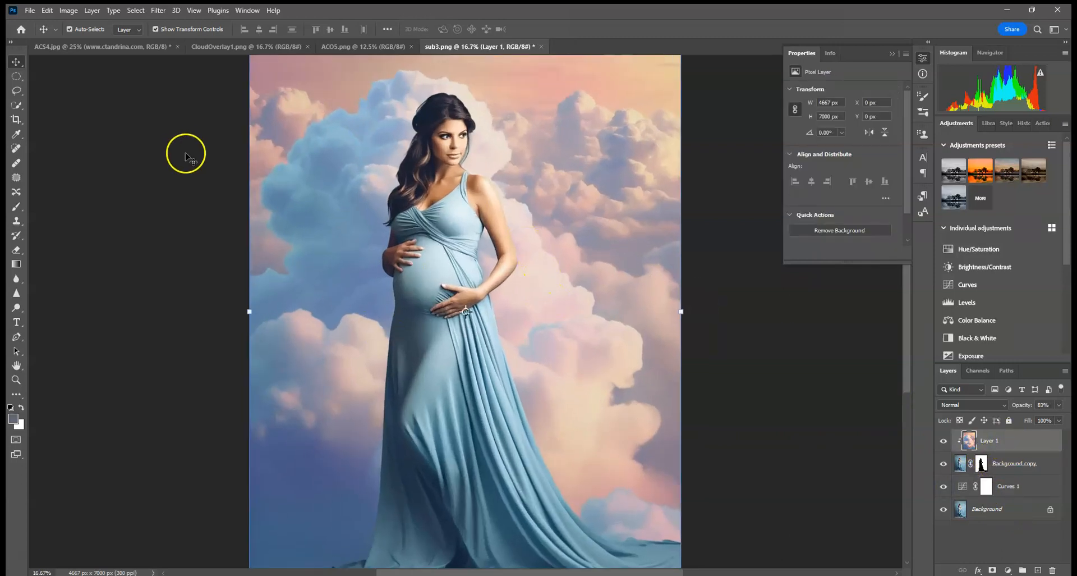
key(ctrl+0)
key(ctrl+minus)
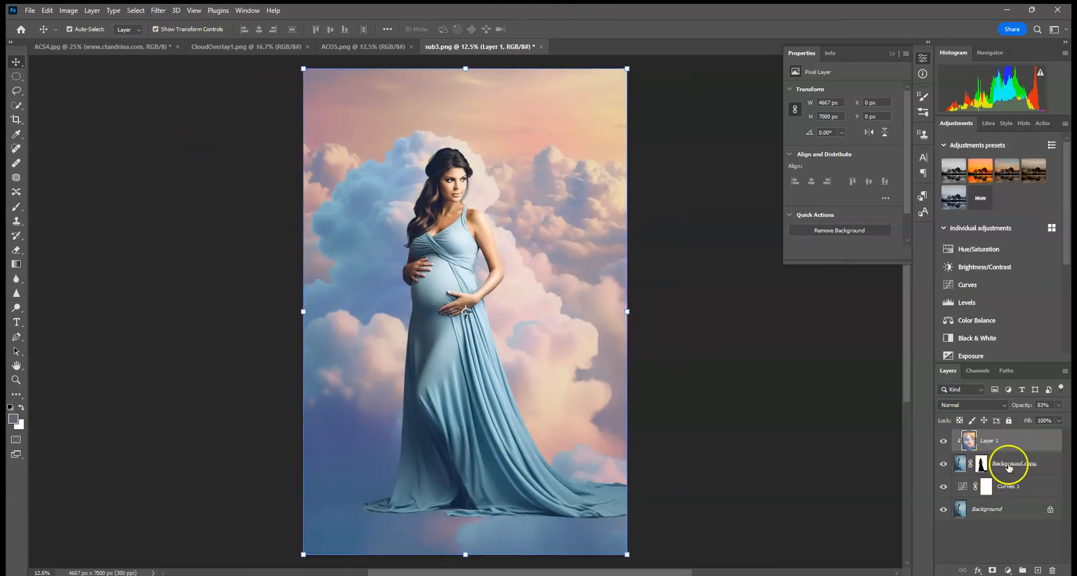
click(158, 10)
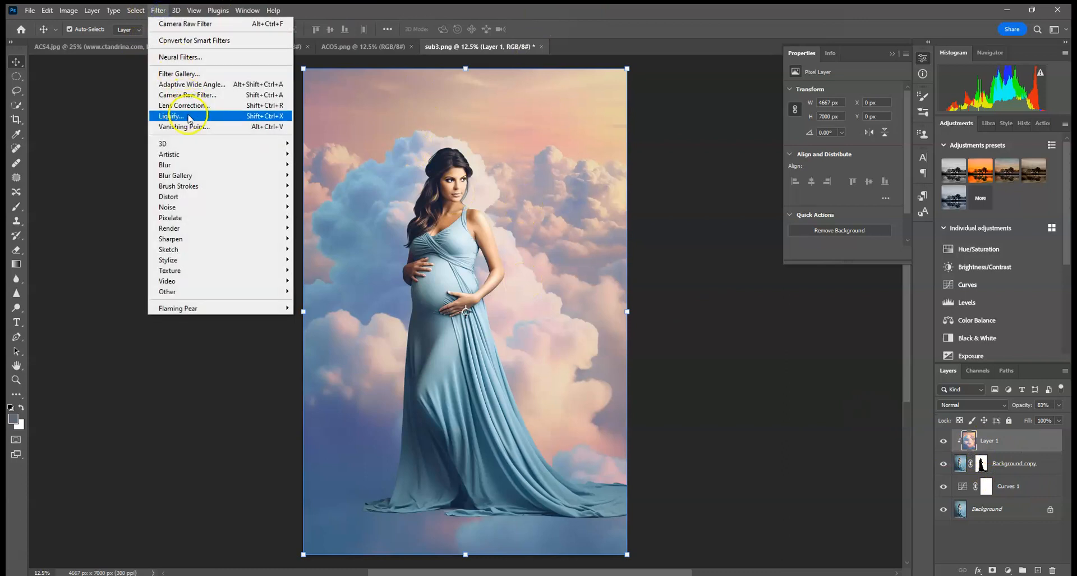
mouse_move(180, 164)
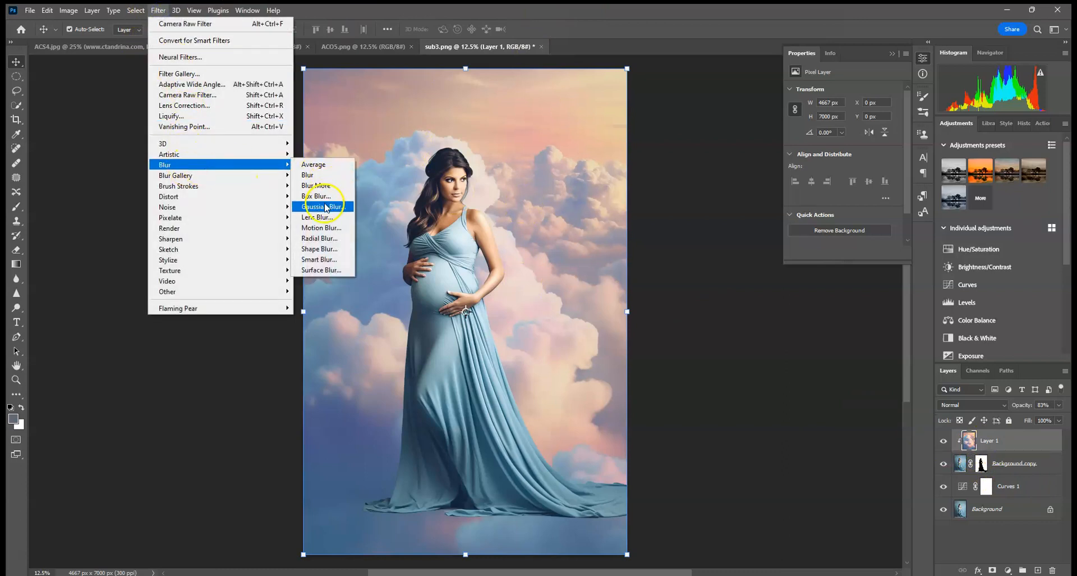
click(314, 210)
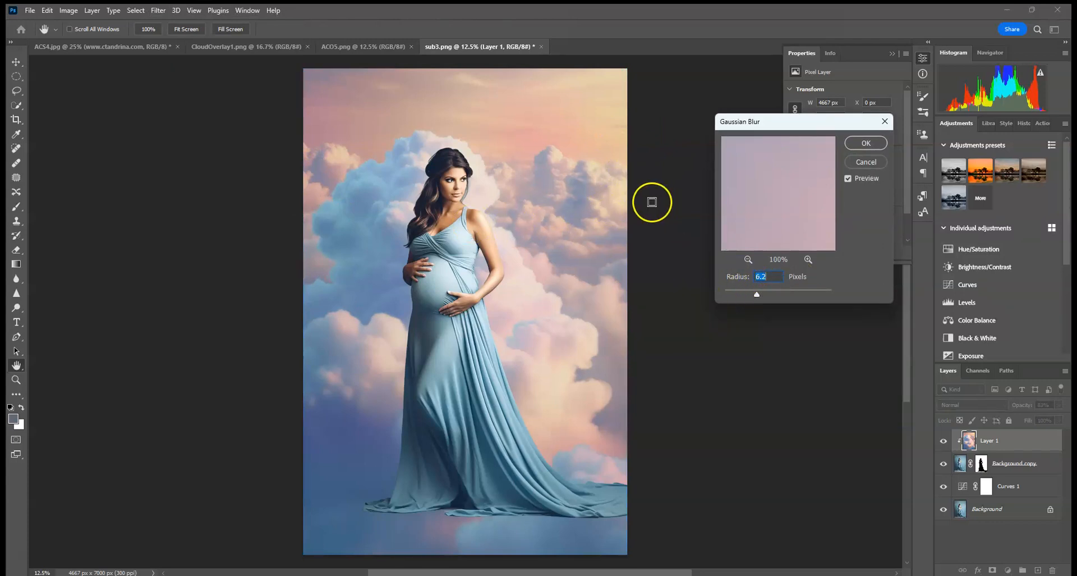
click(861, 144)
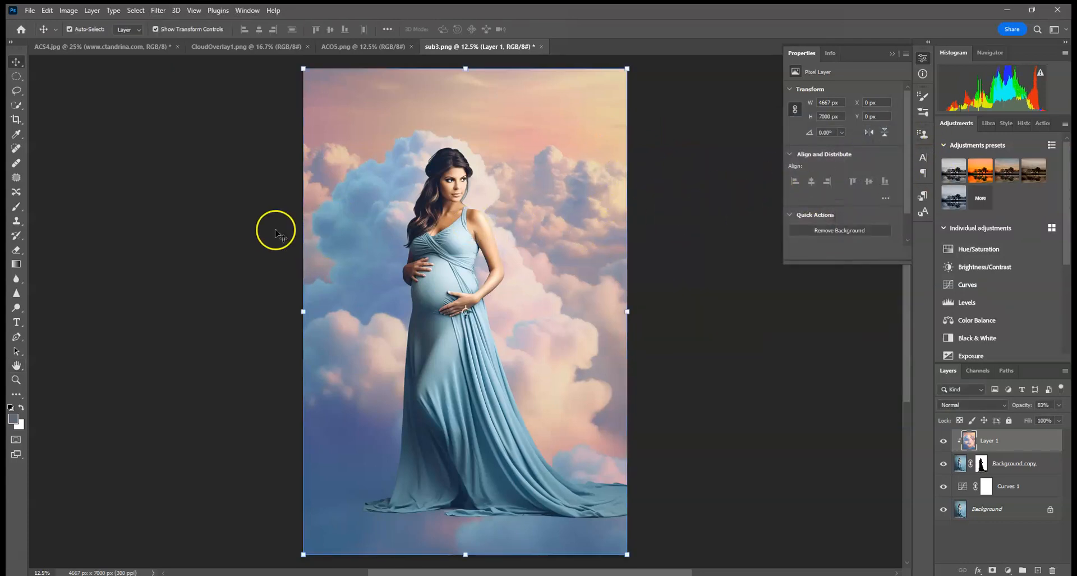
Paint white at 40% brush opacity on the Background copy's mask over the lower dress and train to blend them into the clouds
click(982, 465)
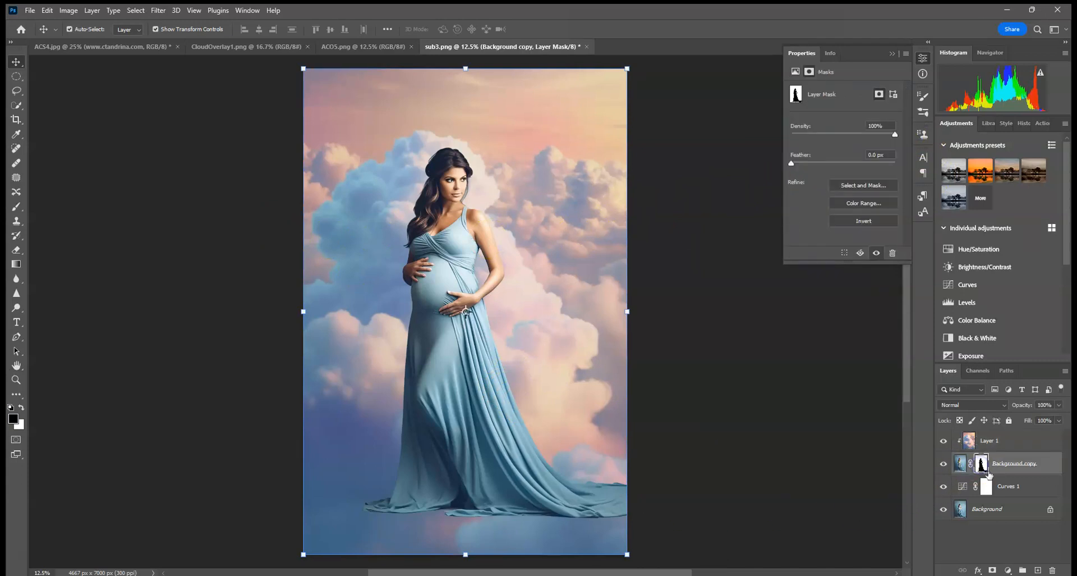
click(17, 206)
click(21, 407)
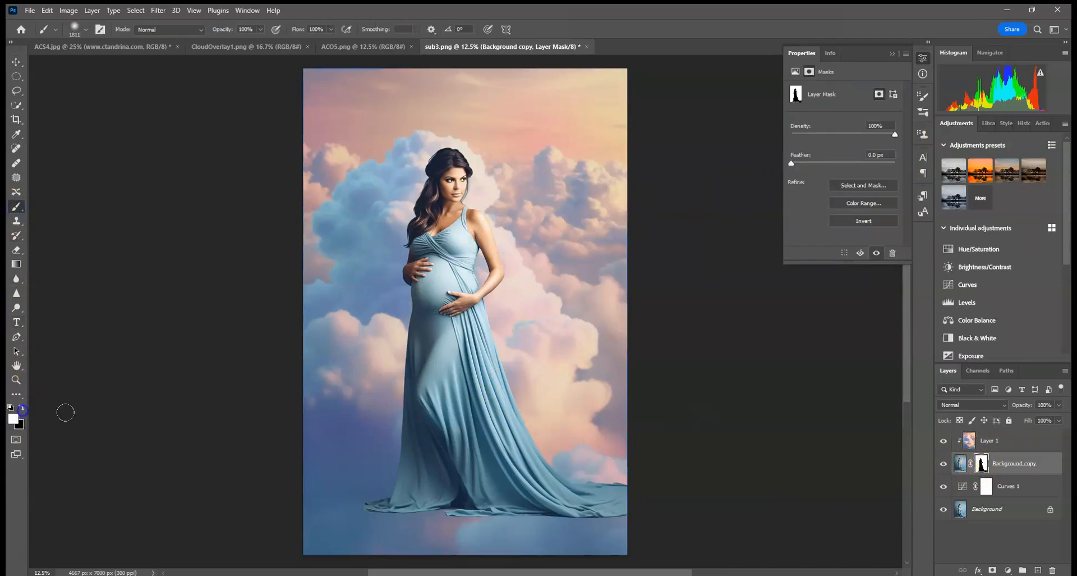
click(259, 32)
text(4)
mouse_move(408, 510)
mouse_down()
mouse_move(351, 518)
mouse_move(430, 510)
mouse_move(619, 547)
mouse_move(550, 540)
mouse_move(696, 488)
mouse_up()
click(549, 539)
click(532, 450)
mouse_move(555, 460)
mouse_down()
mouse_move(580, 471)
mouse_move(399, 531)
mouse_move(385, 469)
mouse_up()
mouse_move(406, 461)
mouse_down()
mouse_move(430, 455)
mouse_move(477, 499)
mouse_up()
mouse_move(427, 517)
mouse_down()
mouse_move(391, 530)
mouse_move(394, 433)
mouse_up()
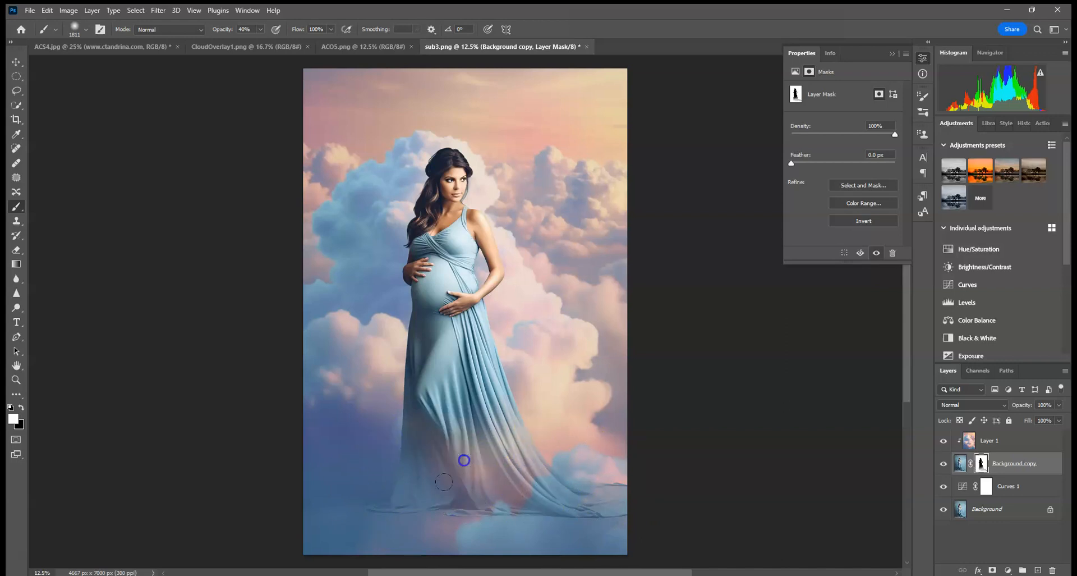
click(580, 539)
click(358, 452)
click(892, 53)
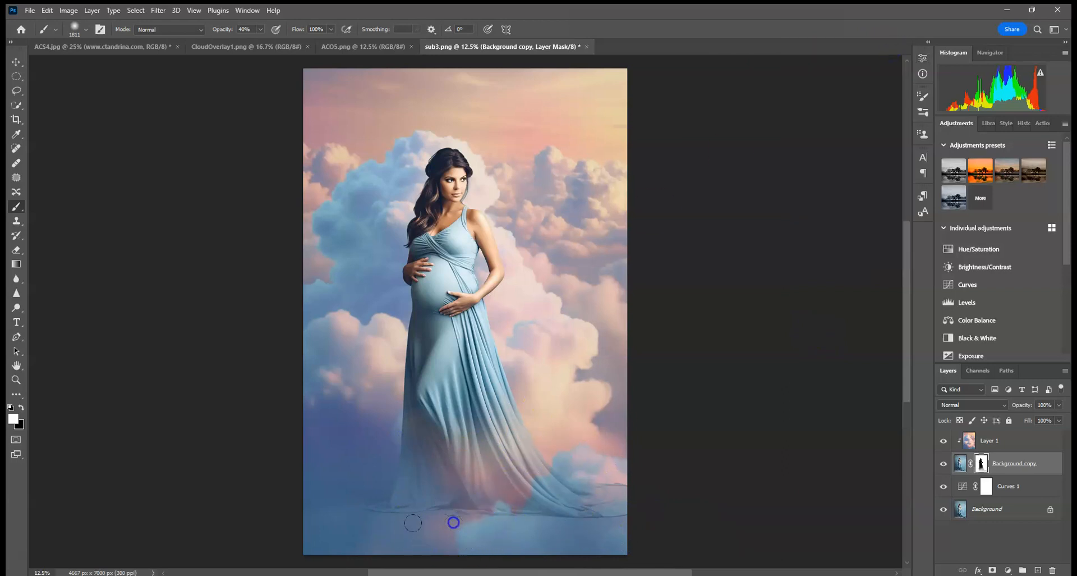
Brush white at 40% opacity on the Background copy's mask along the floor line and the outer edge of the dress train
click(470, 516)
click(526, 499)
click(563, 462)
click(609, 391)
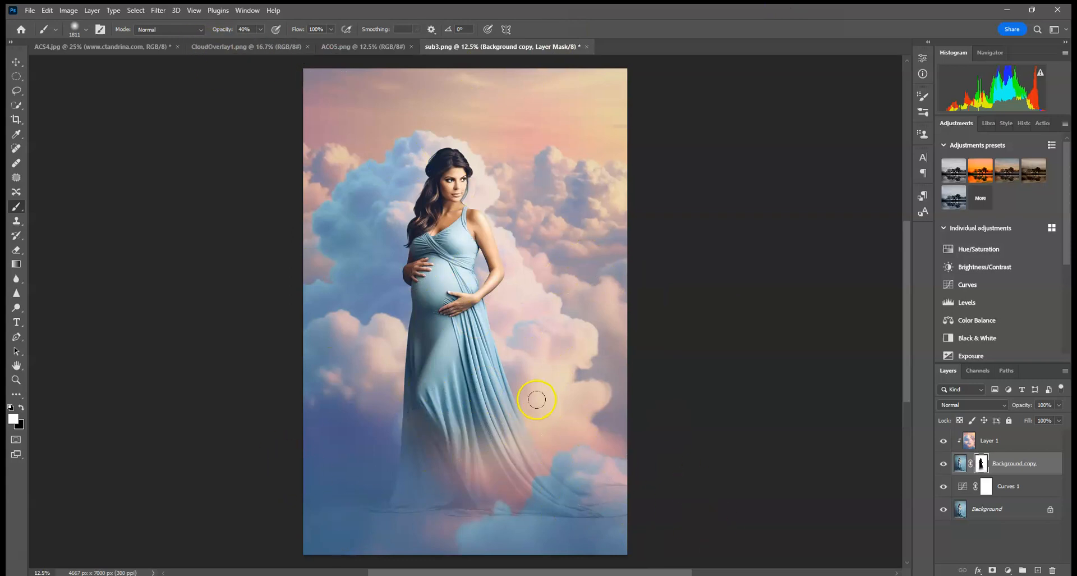
Copy the whole CloudOverlay1.png image and paste it into sub3.png above Layer 1
click(247, 47)
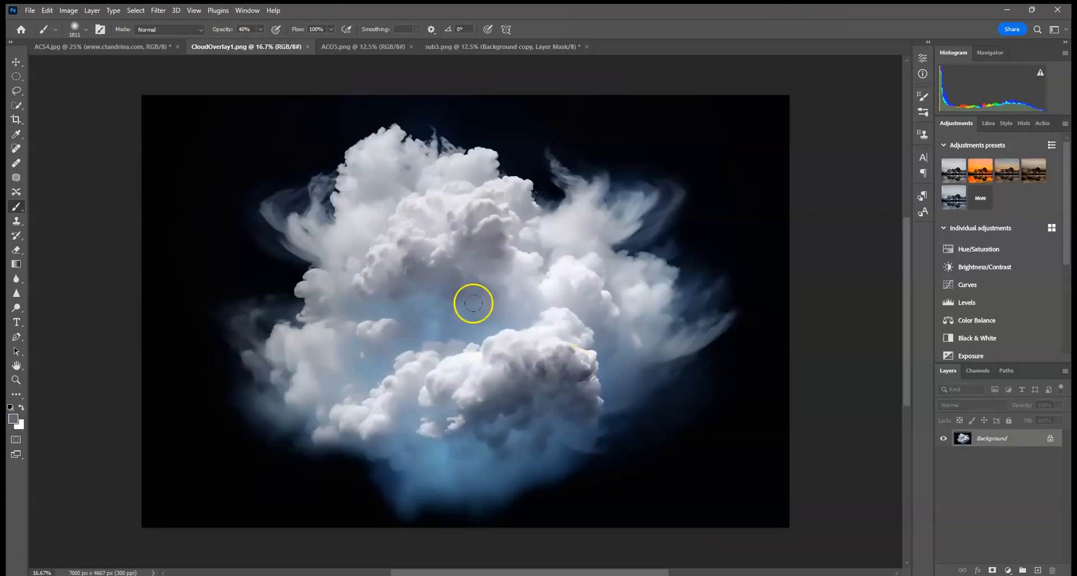
click(135, 11)
click(141, 24)
click(47, 10)
click(53, 73)
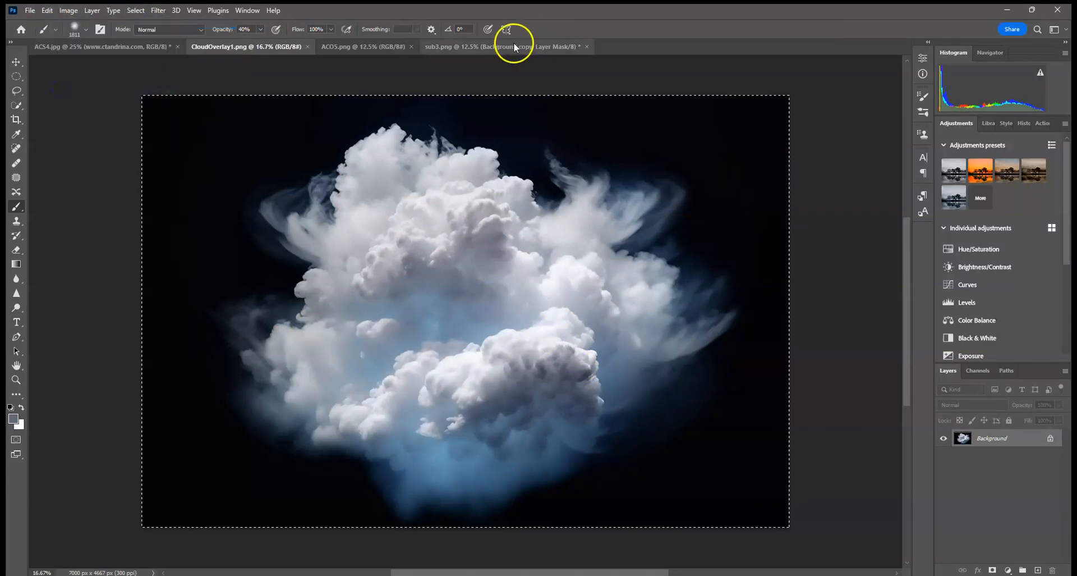
click(515, 43)
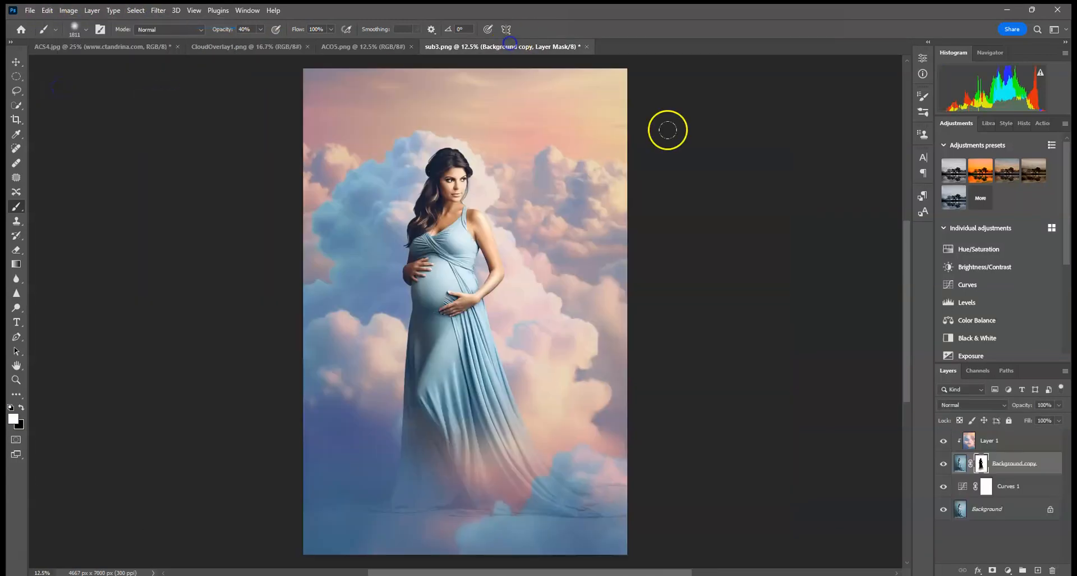
click(1026, 441)
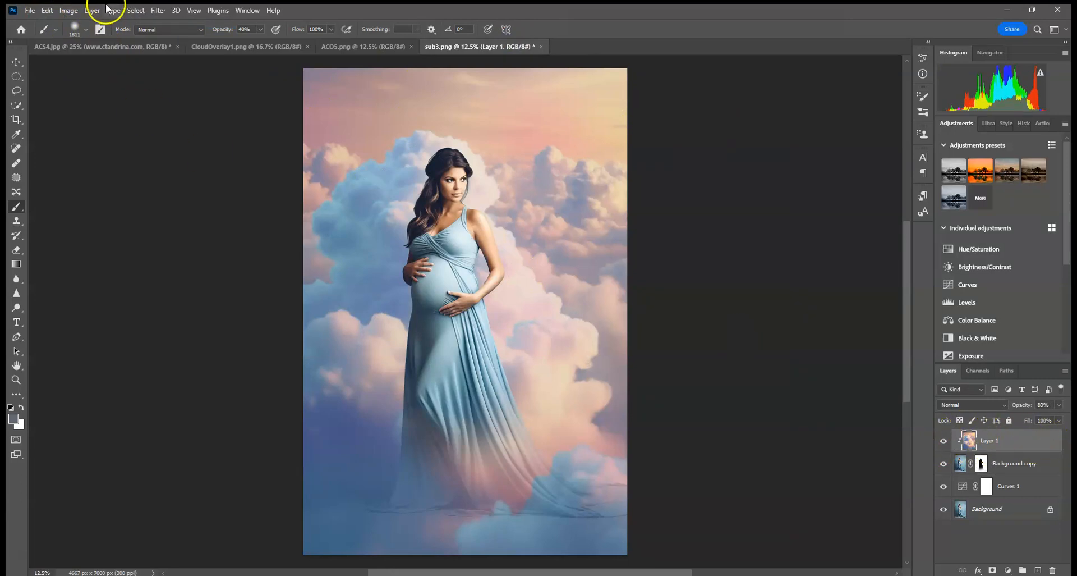
click(48, 10)
click(56, 119)
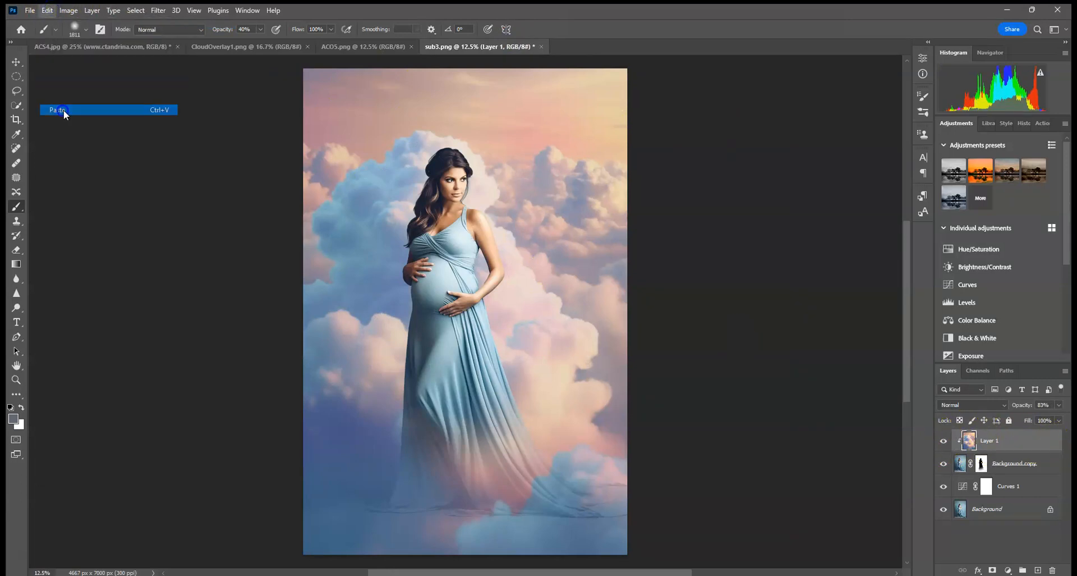
Scale the pasted cloud overlay down, flip it horizontally and move it over the lower part of the dress
drag(789, 150, 712, 230)
right_click(603, 262)
click(636, 479)
drag(701, 229, 671, 420)
click(554, 29)
Set the cloud overlay's blend mode to Screen, then enlarge it slightly and reposition it around the dress hem
click(960, 411)
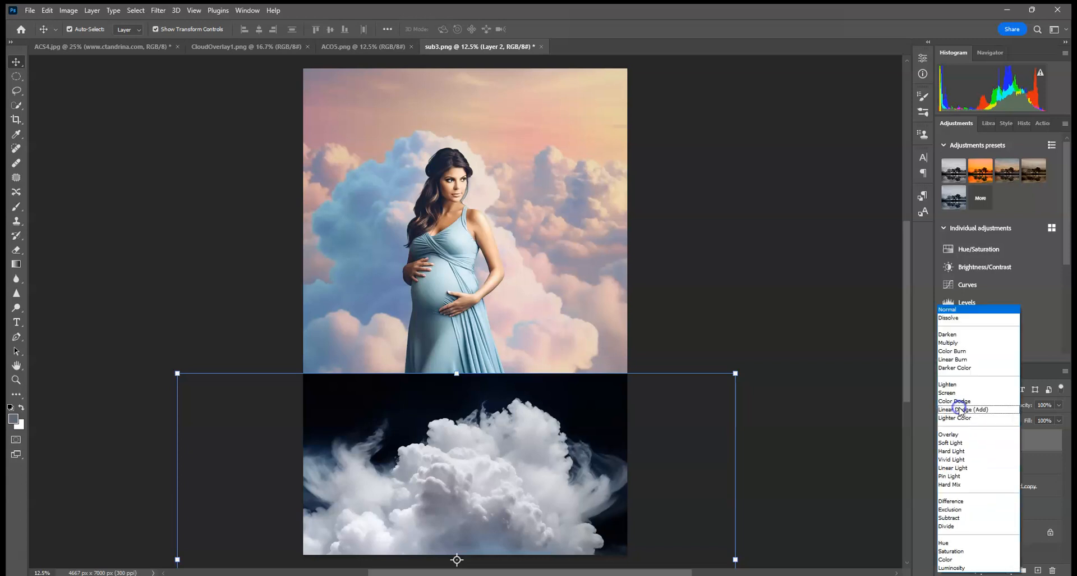
click(956, 396)
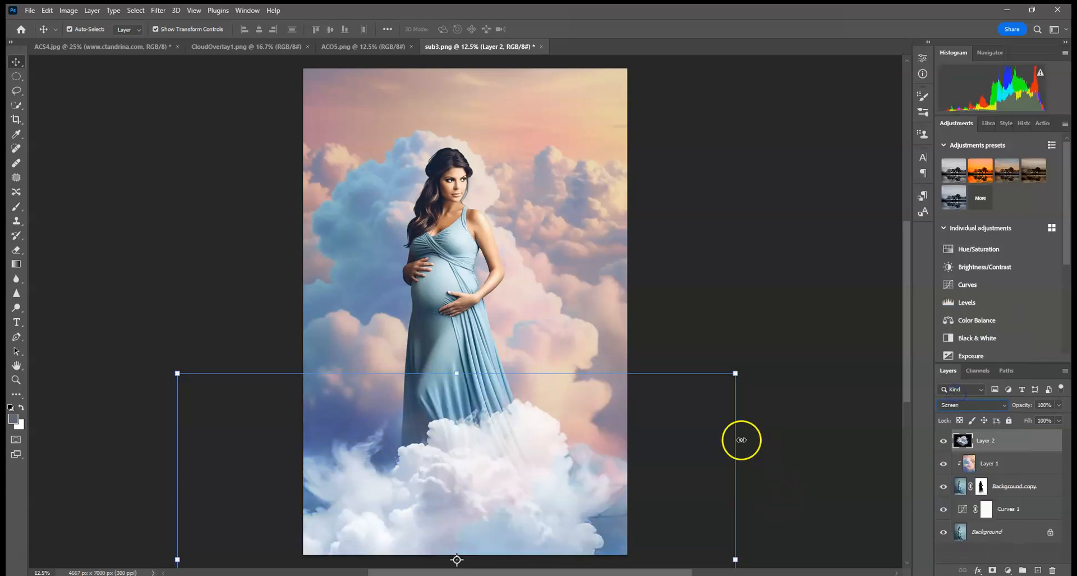
drag(735, 373, 819, 336)
drag(641, 392, 660, 440)
click(554, 27)
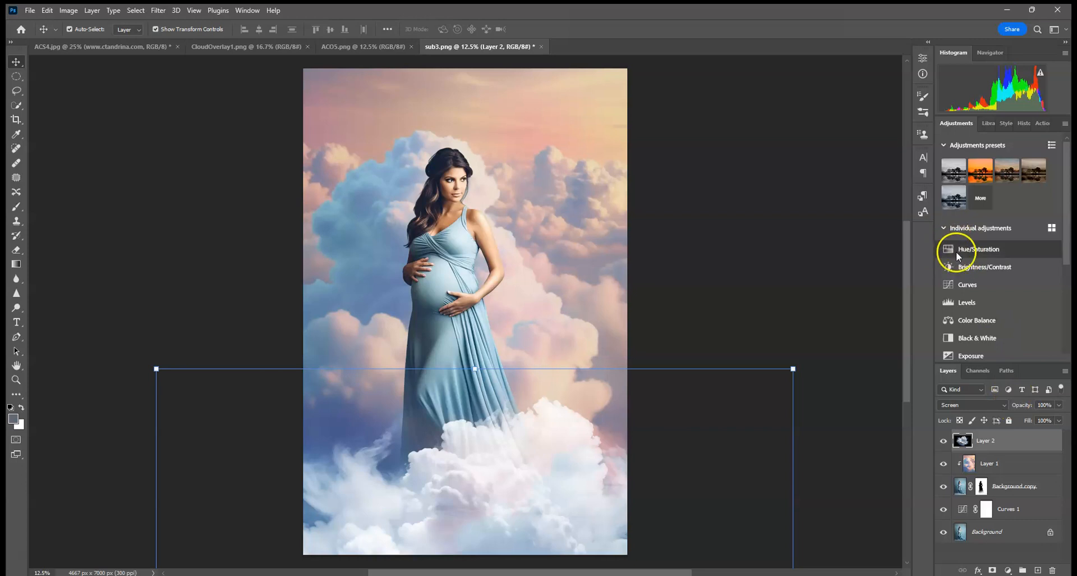
Add a Curves adjustment clipped to the cloud overlay and pull its curve point down to input 160, output 82
click(981, 284)
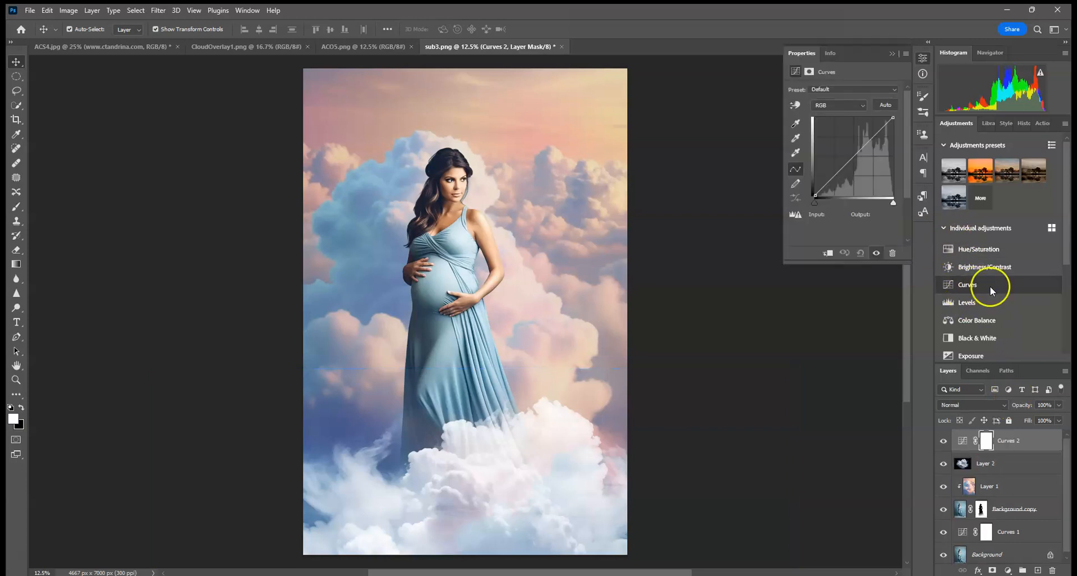
click(825, 254)
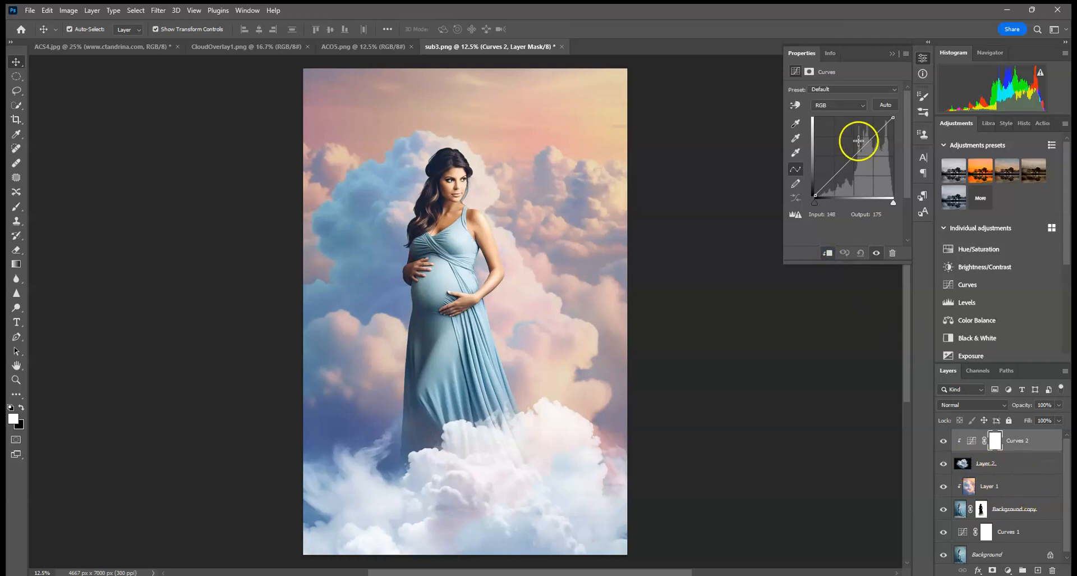
drag(850, 160, 866, 168)
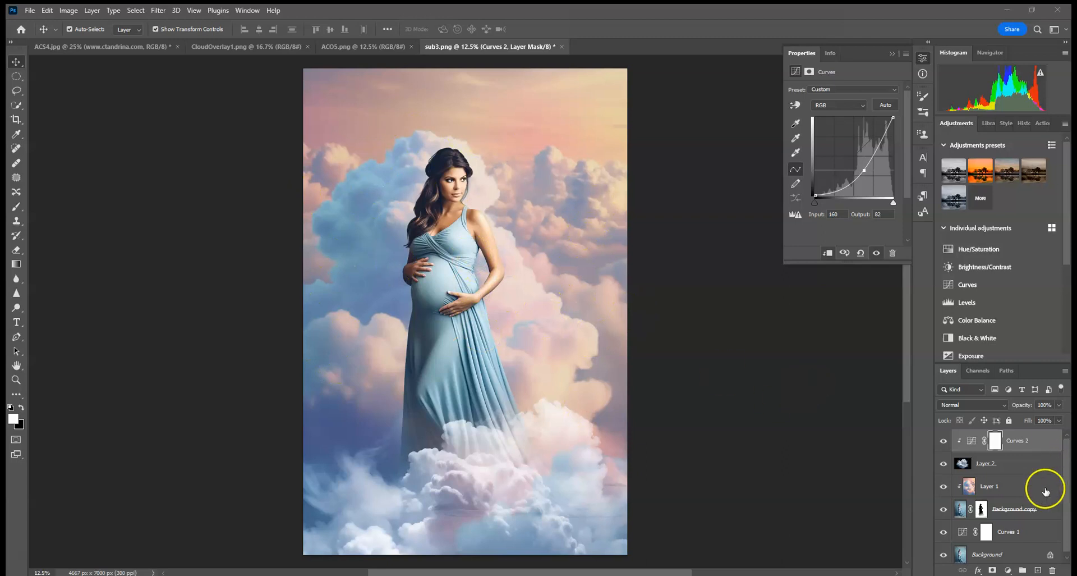
Add a clipped Hue/Saturation adjustment directly above the cloud overlay, enable Colorize and fine-tune its blue hue
click(1020, 463)
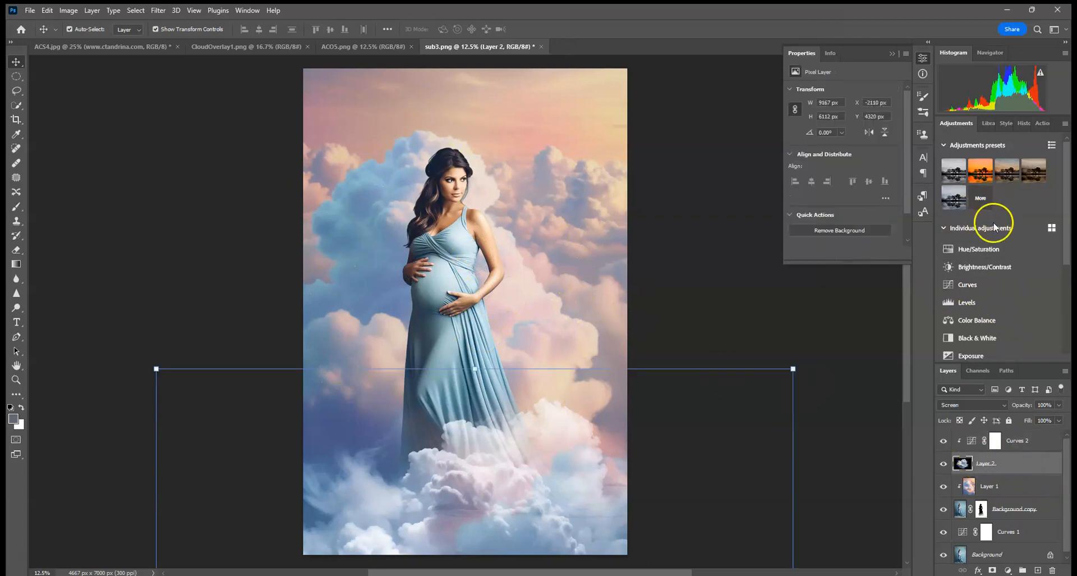
click(979, 249)
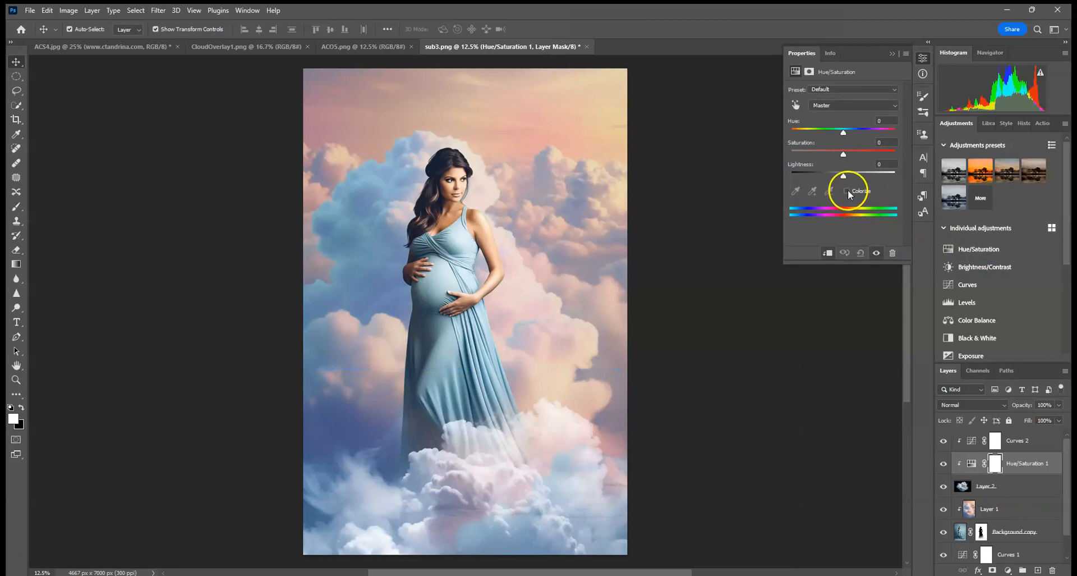
click(846, 191)
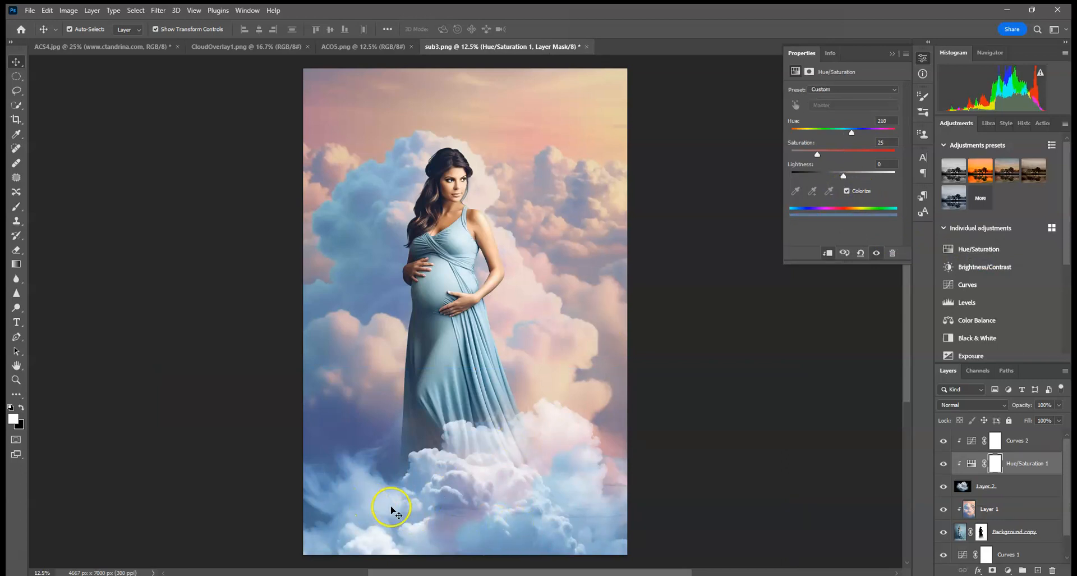
click(855, 133)
mouse_move(853, 133)
mouse_down()
mouse_move(837, 133)
mouse_move(853, 134)
mouse_up()
click(891, 54)
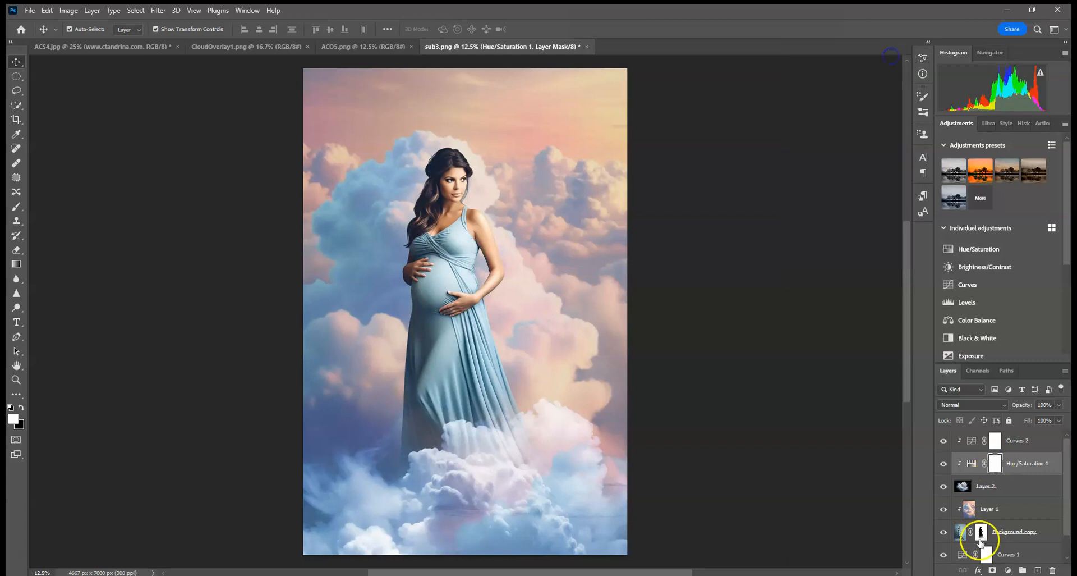
Apply a slight Gaussian Blur to the cloud overlay on Layer 2
click(1013, 491)
click(158, 10)
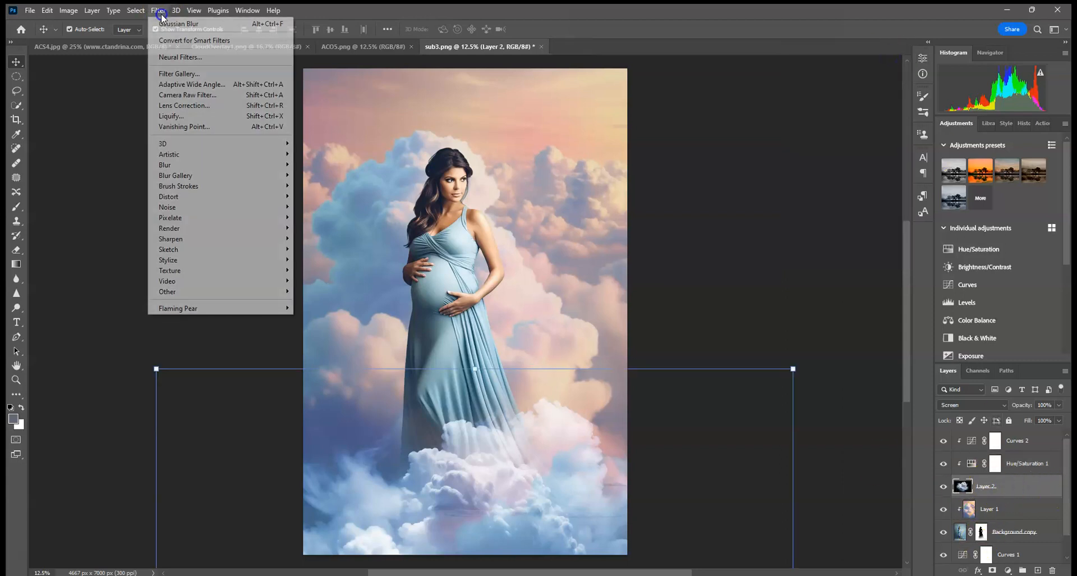
mouse_move(193, 164)
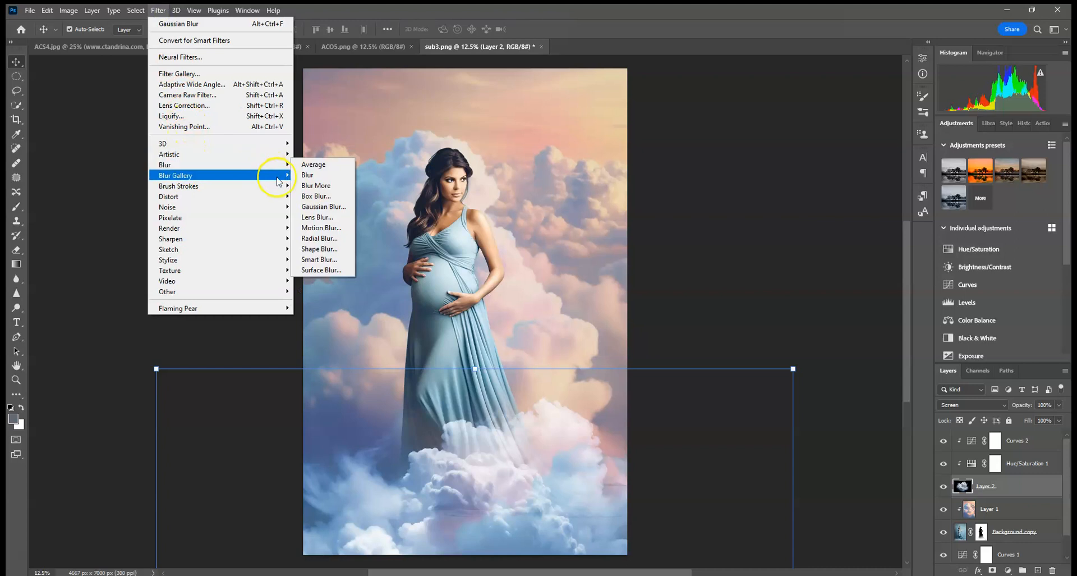
click(307, 207)
drag(765, 292, 760, 292)
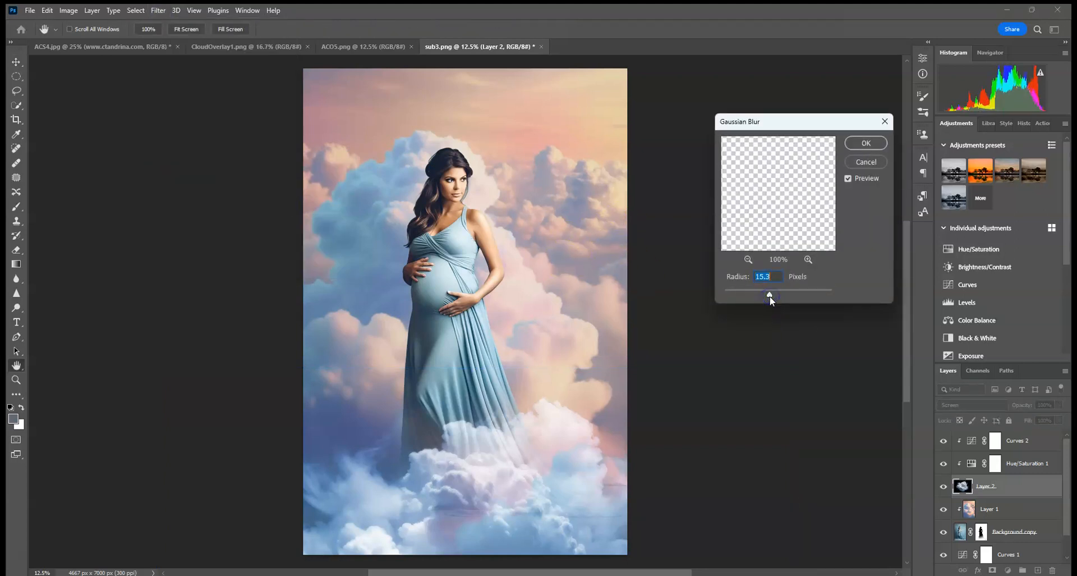
click(865, 143)
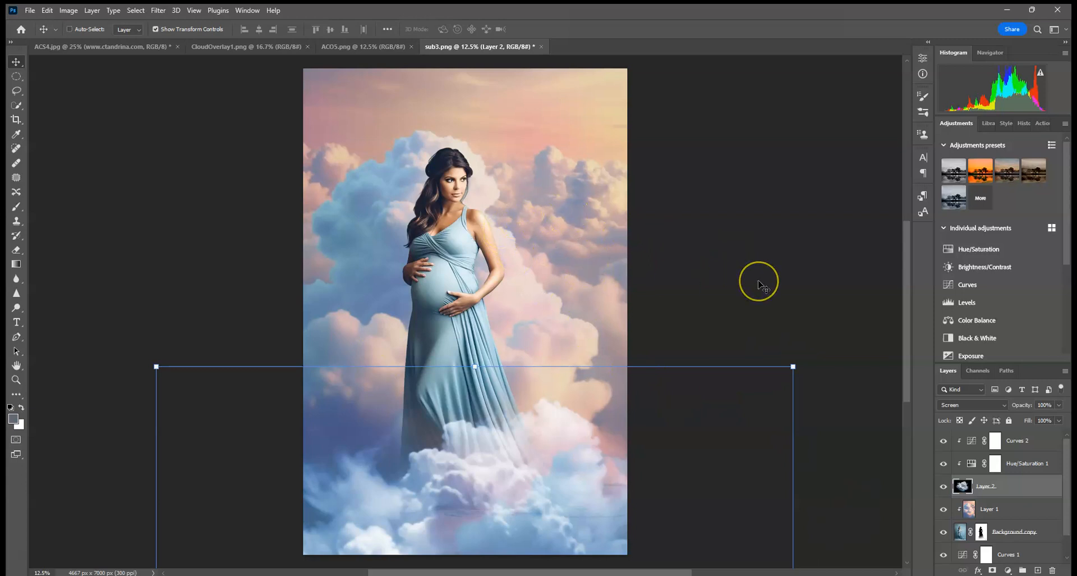
Target the Background copy's mask and set up a soft round 37 px brush with black at 100% opacity
key(ctrl+plus)
click(981, 528)
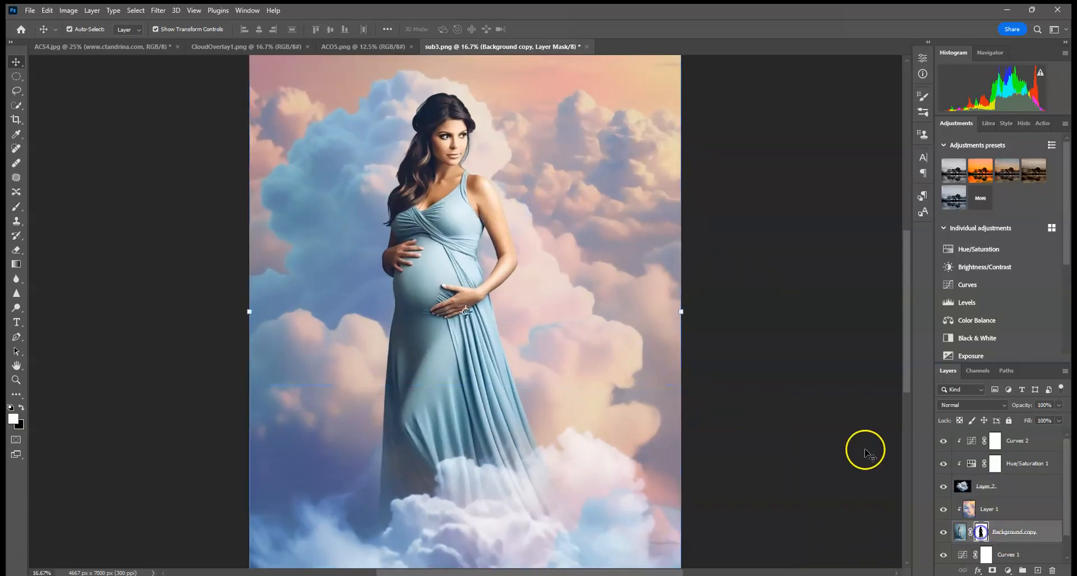
key(ctrl+plus)
key(ctrl+plus)
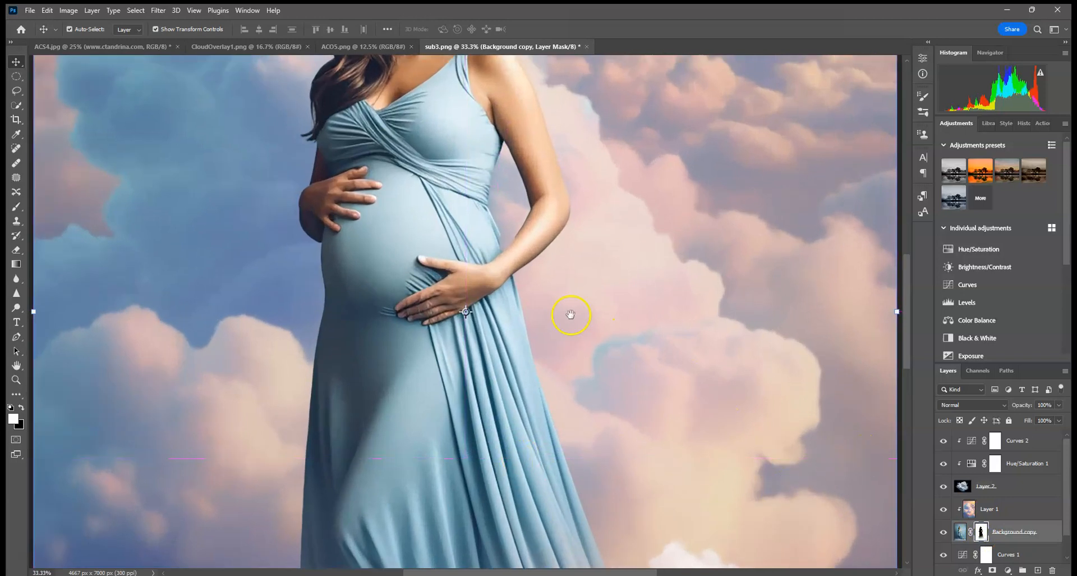
drag(499, 251, 456, 325)
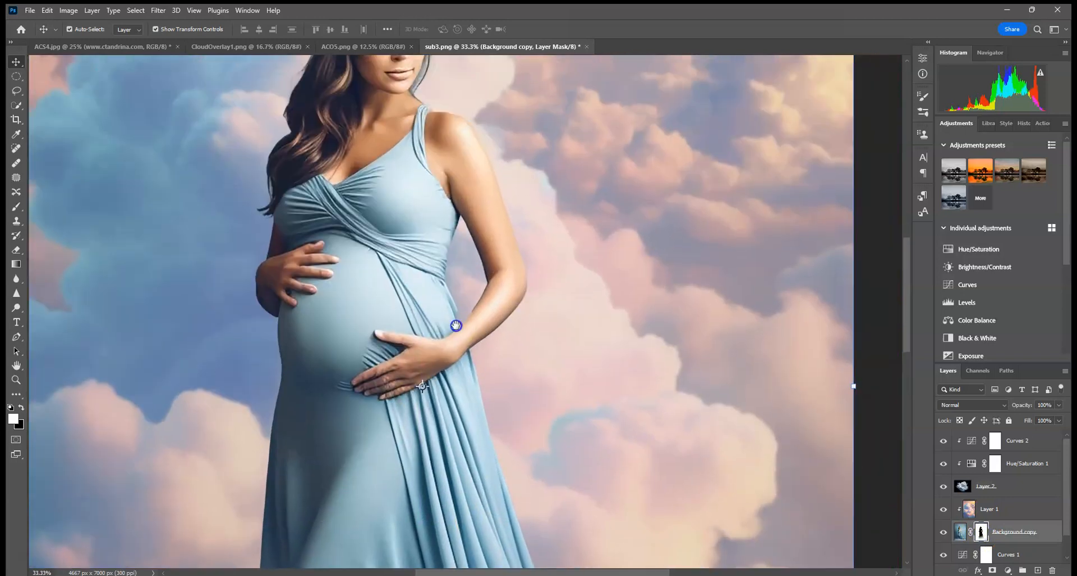
click(17, 206)
click(83, 28)
click(74, 66)
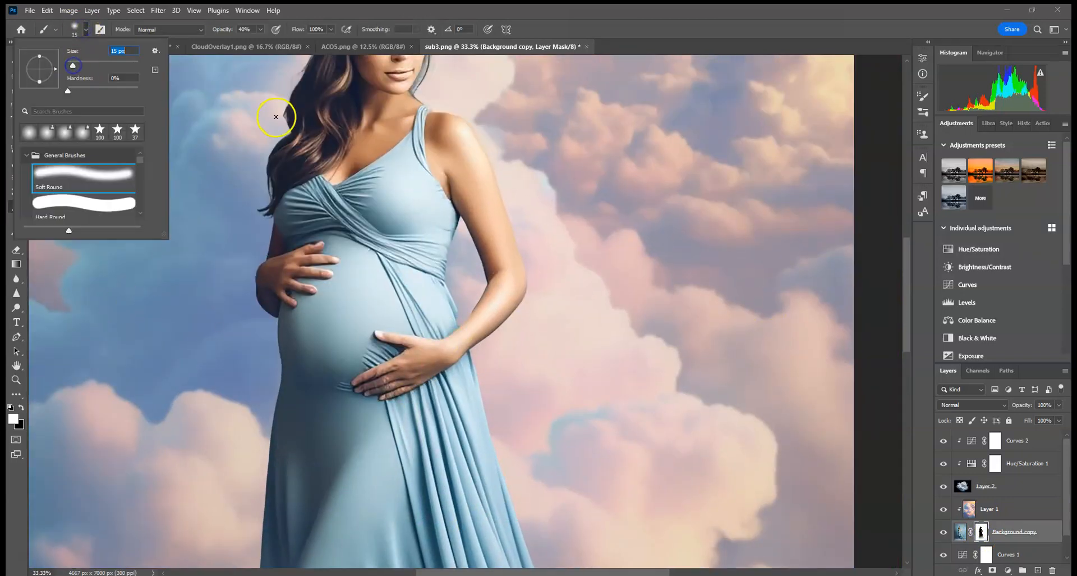
click(79, 64)
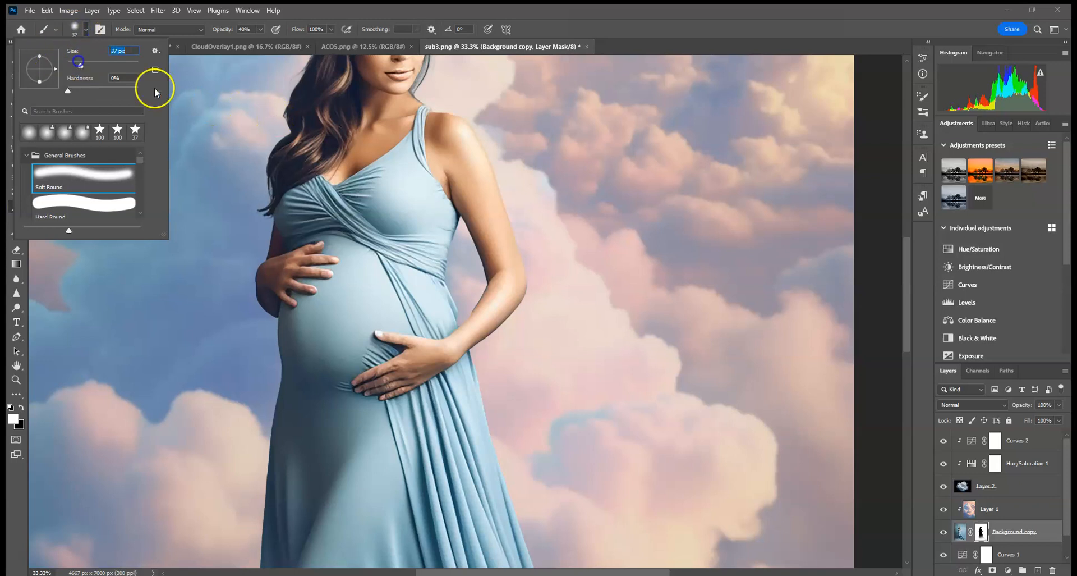
click(21, 408)
click(243, 29)
text(100)
key(Return)
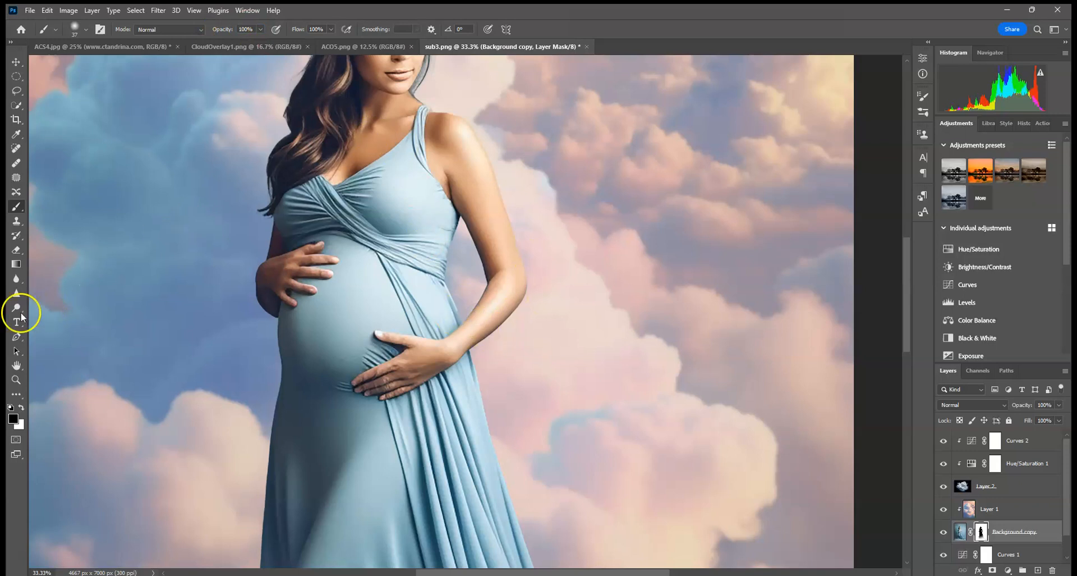
Paint black on the Background copy's mask along the woman's shoulder, arm and waist to clean up the cutout edge
drag(482, 139, 503, 111)
drag(527, 371, 514, 187)
drag(524, 253, 467, 292)
key(ctrl+0)
key(ctrl+minus)
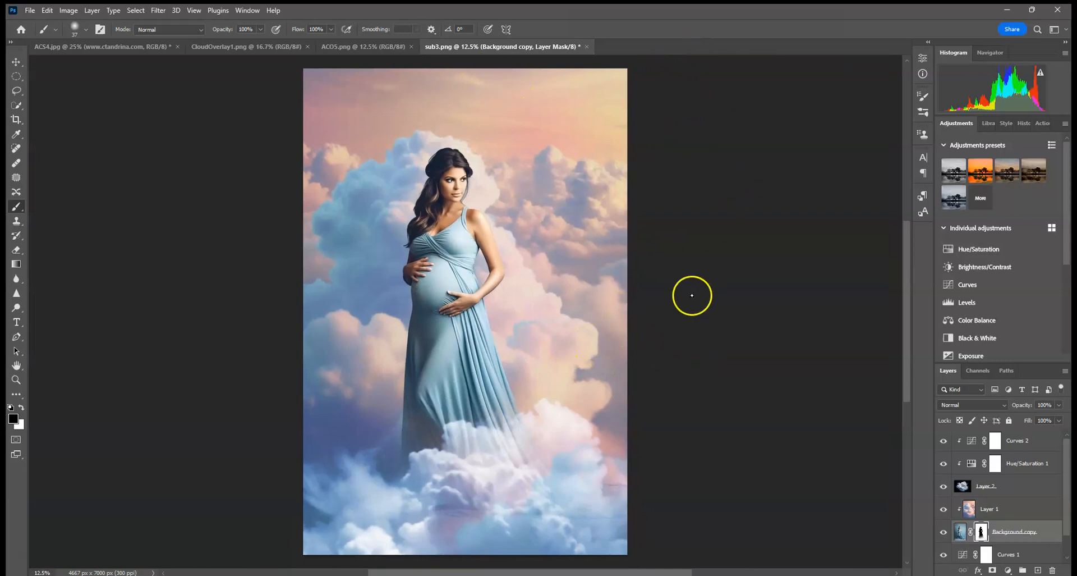
Flatten the image and soften the outline of the arms and upper dress with the Blur tool at 100% strength
right_click(1027, 531)
click(1005, 445)
click(16, 279)
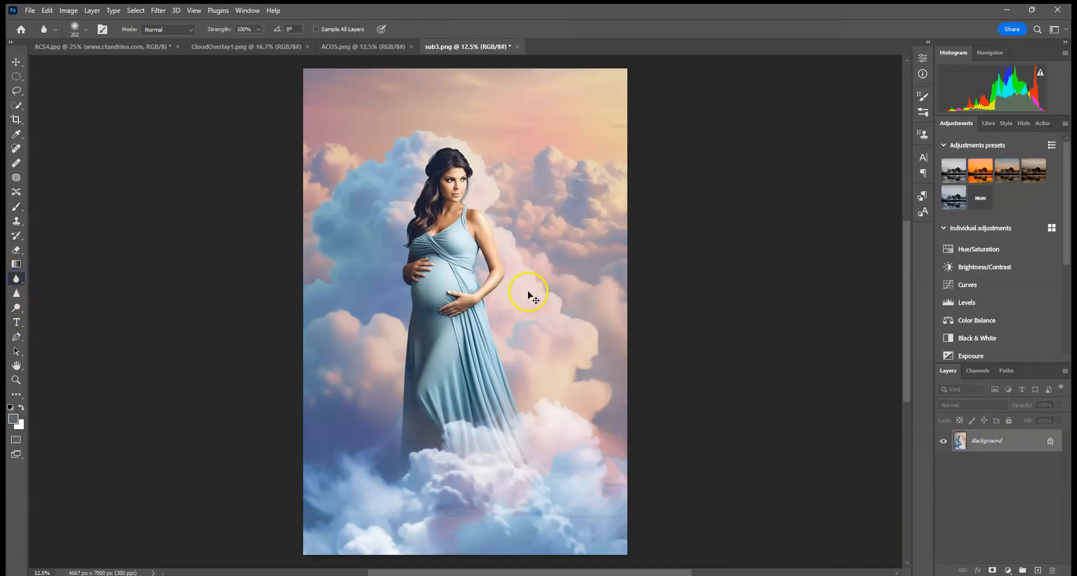
key(ctrl+plus)
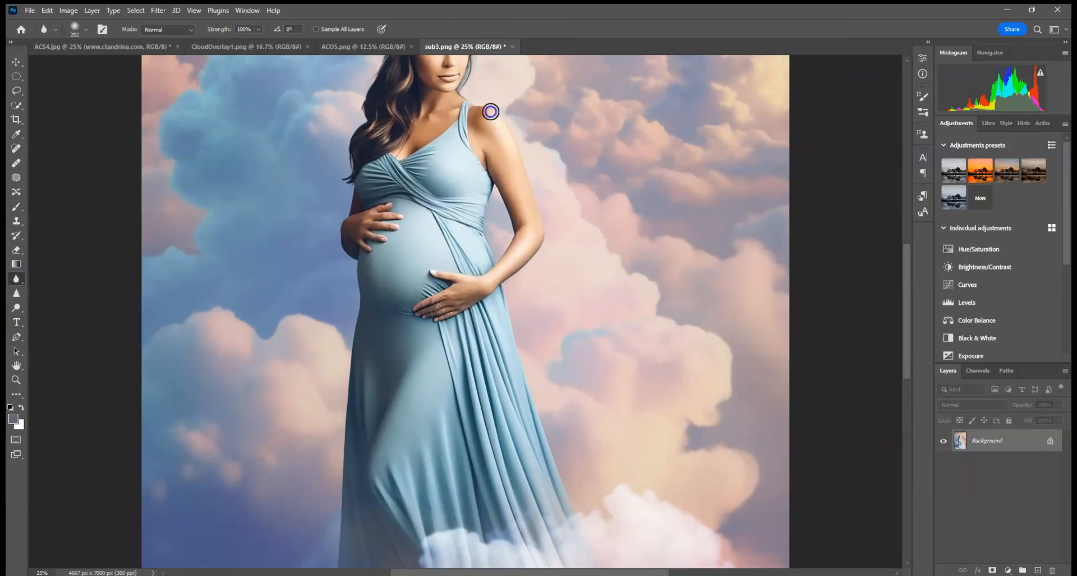
drag(528, 150, 539, 178)
mouse_move(300, 389)
mouse_down()
mouse_move(309, 301)
mouse_move(355, 308)
mouse_up()
drag(340, 202, 352, 278)
drag(346, 348, 346, 454)
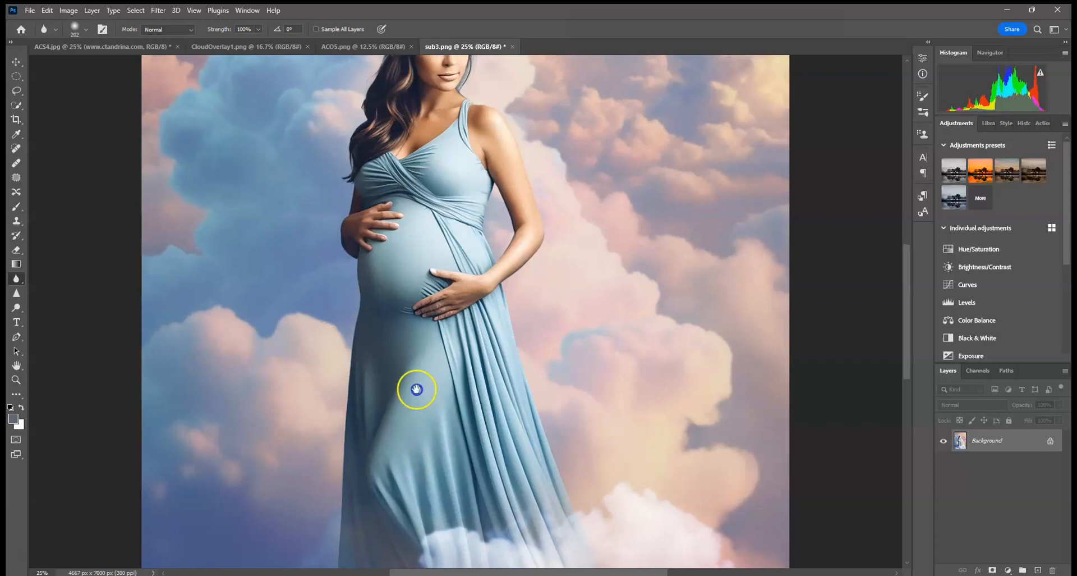
Blur the lower dress edges, the train and the remaining floor line where they meet the clouds
drag(416, 388, 419, 306)
drag(337, 410, 356, 262)
mouse_move(467, 544)
mouse_down()
mouse_move(534, 496)
mouse_move(526, 514)
mouse_up()
drag(710, 519, 780, 492)
drag(595, 486, 607, 355)
drag(481, 397, 618, 402)
drag(768, 379, 774, 382)
drag(559, 332, 473, 414)
drag(434, 470, 480, 386)
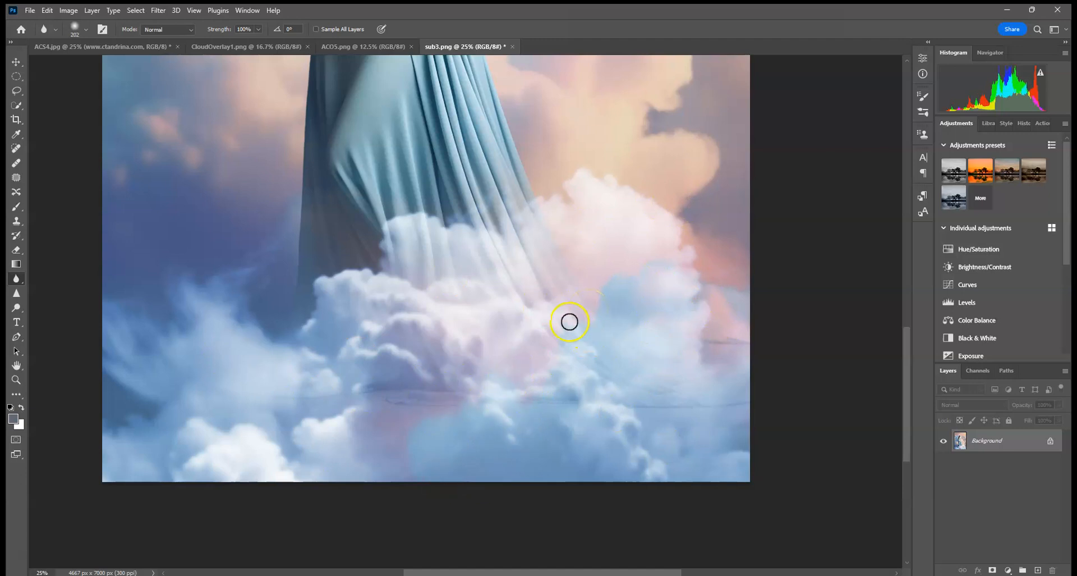
drag(453, 261, 457, 339)
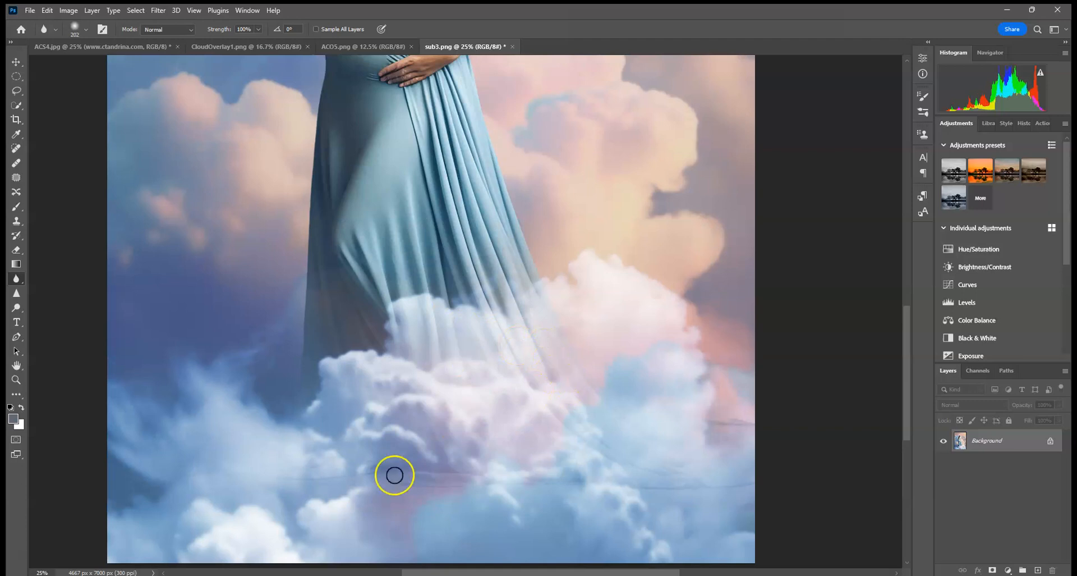
drag(388, 308, 422, 457)
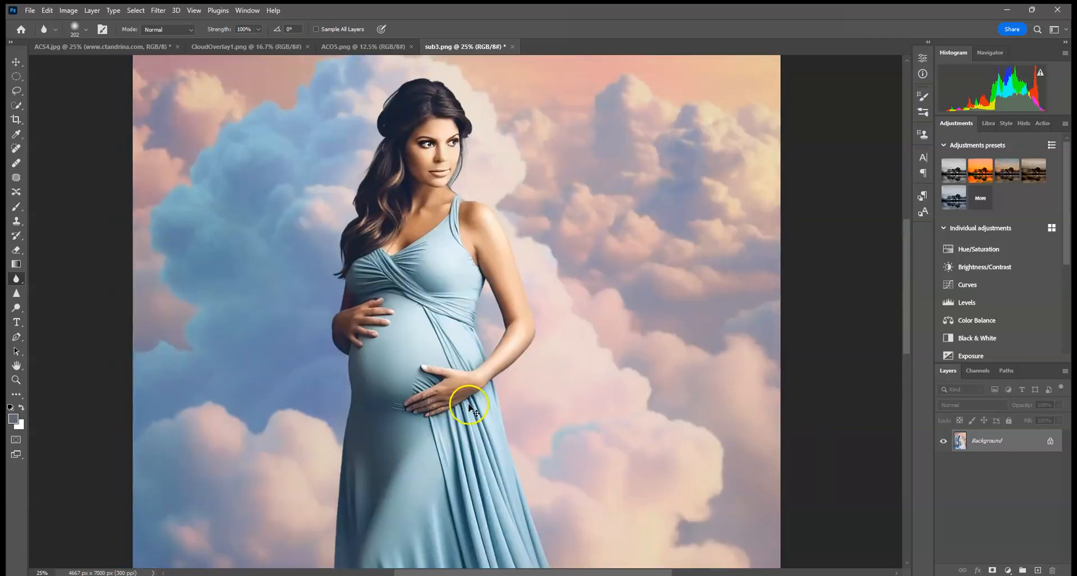
key(ctrl+minus)
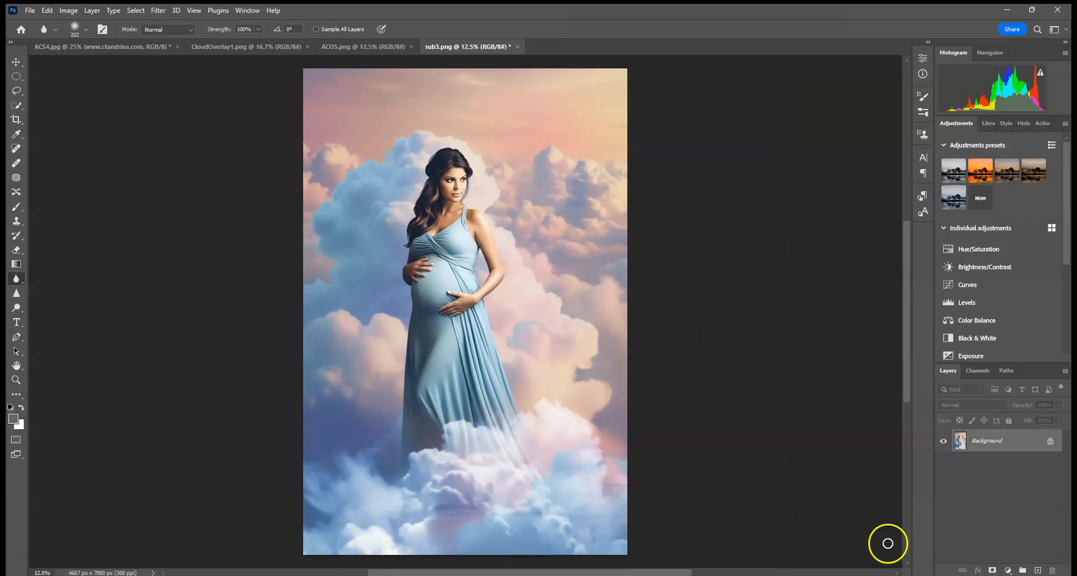
Add a new layer above the flattened Background and set its blend mode to Multiply
click(1037, 569)
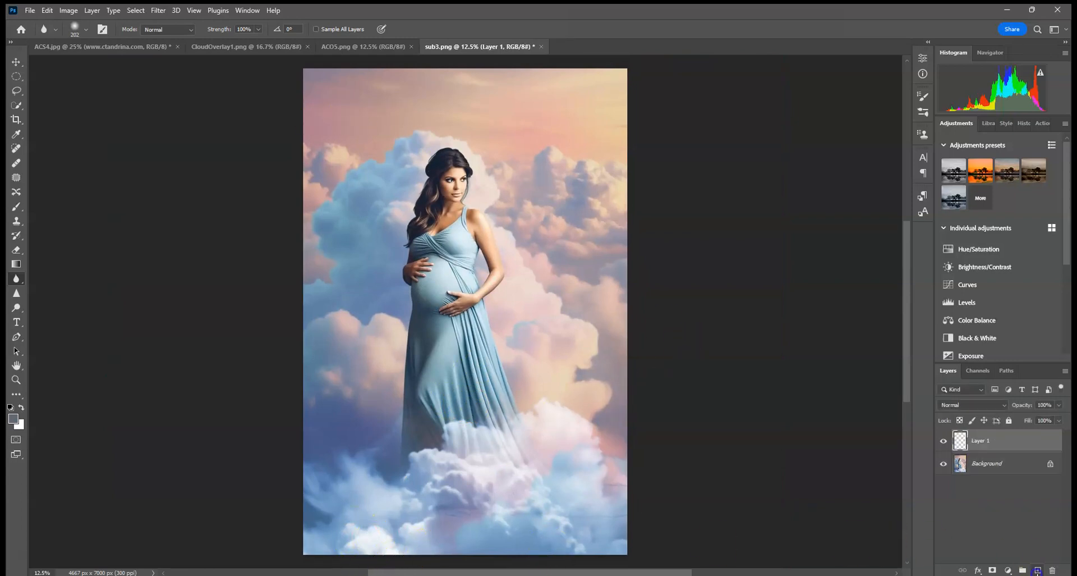
click(978, 406)
click(960, 343)
Set up a soft round 1457 px brush at 20% opacity
click(16, 206)
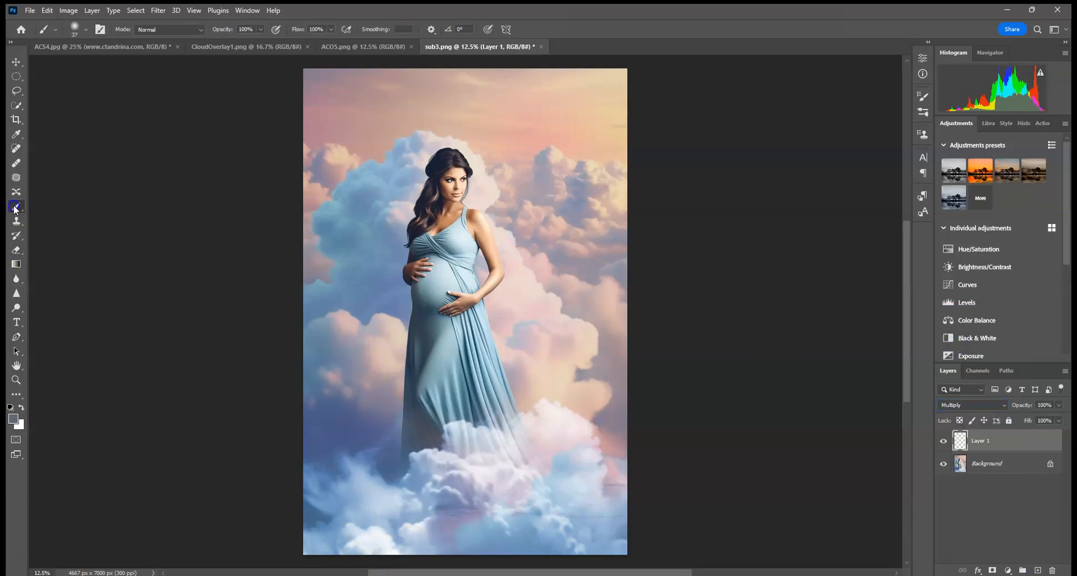
click(86, 33)
click(133, 66)
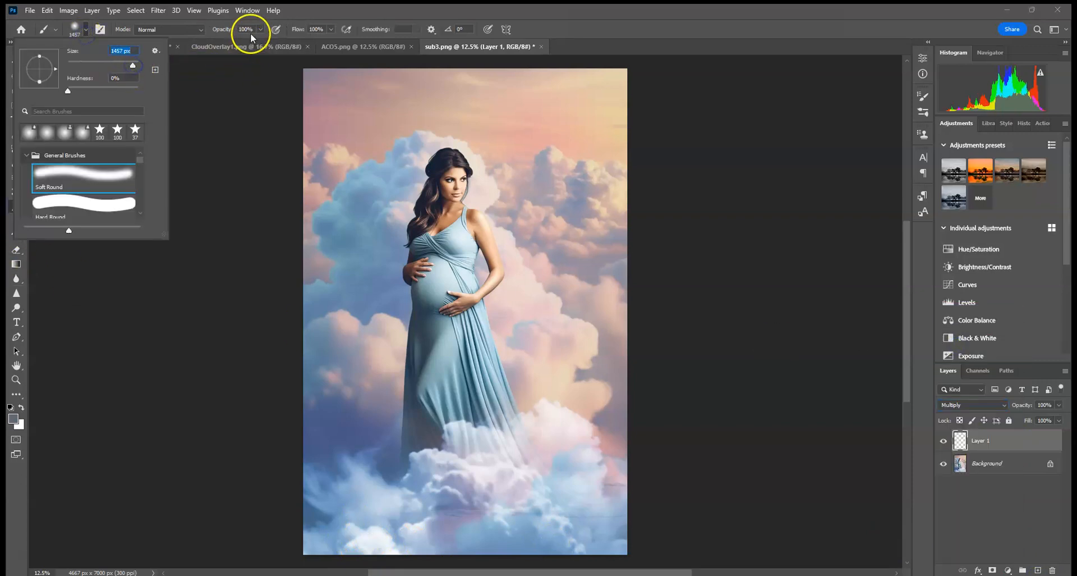
click(207, 29)
text(20)
key(Return)
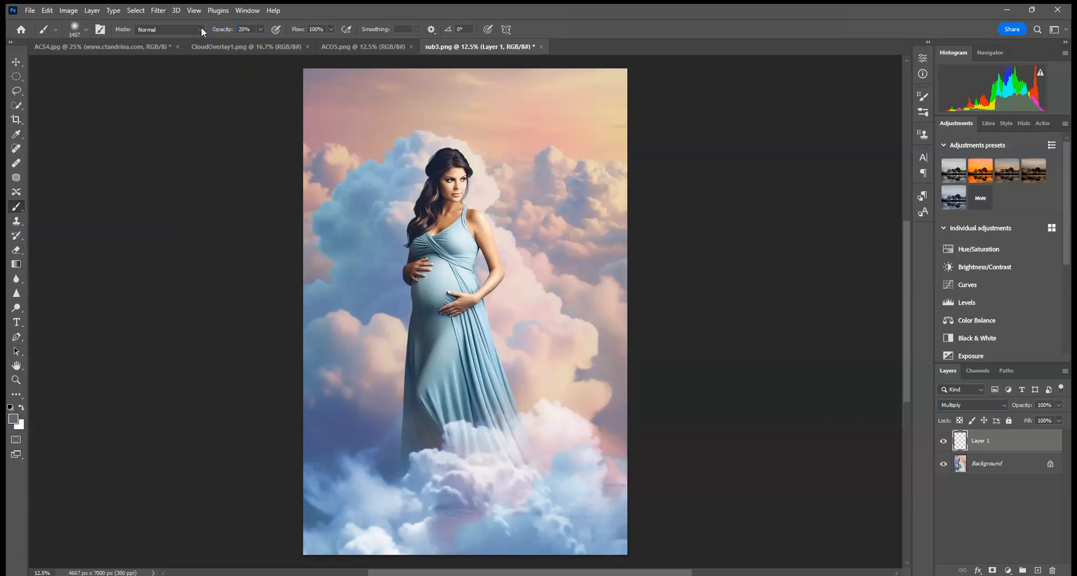
Paint soft blue tones over the clouds along the bottom and lower sides of the image on the Multiply layer
drag(488, 486, 360, 432)
drag(374, 520, 377, 549)
mouse_move(413, 550)
mouse_down()
mouse_move(426, 548)
mouse_move(412, 550)
mouse_up()
drag(324, 550, 279, 550)
mouse_move(269, 496)
mouse_down()
mouse_move(330, 483)
mouse_move(433, 542)
mouse_move(552, 528)
mouse_move(595, 498)
mouse_move(628, 533)
mouse_up()
click(473, 462)
click(442, 476)
click(390, 531)
click(647, 472)
click(571, 428)
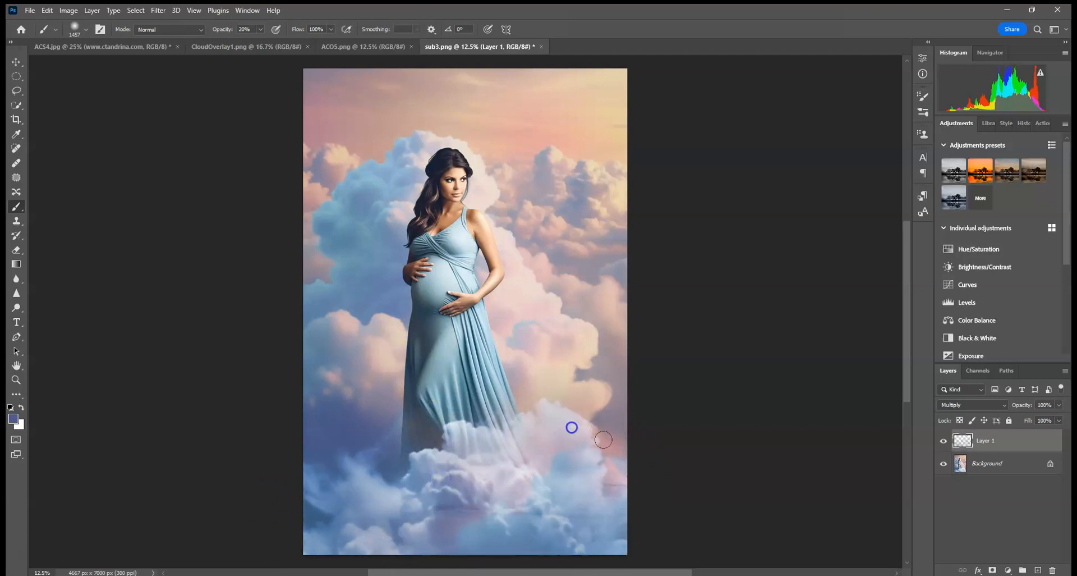
click(624, 511)
click(350, 549)
drag(283, 544, 390, 562)
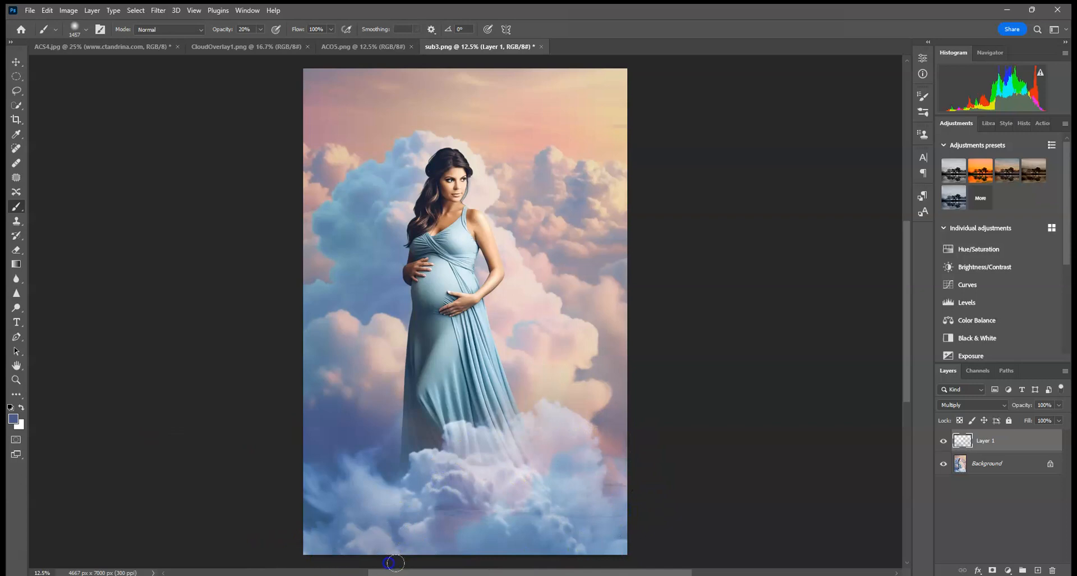
Sample the peach tone from the clouds beside the dress and paint it over the lower-right clouds on the Multiply layer
alt+click(559, 377)
drag(551, 426, 600, 463)
click(551, 523)
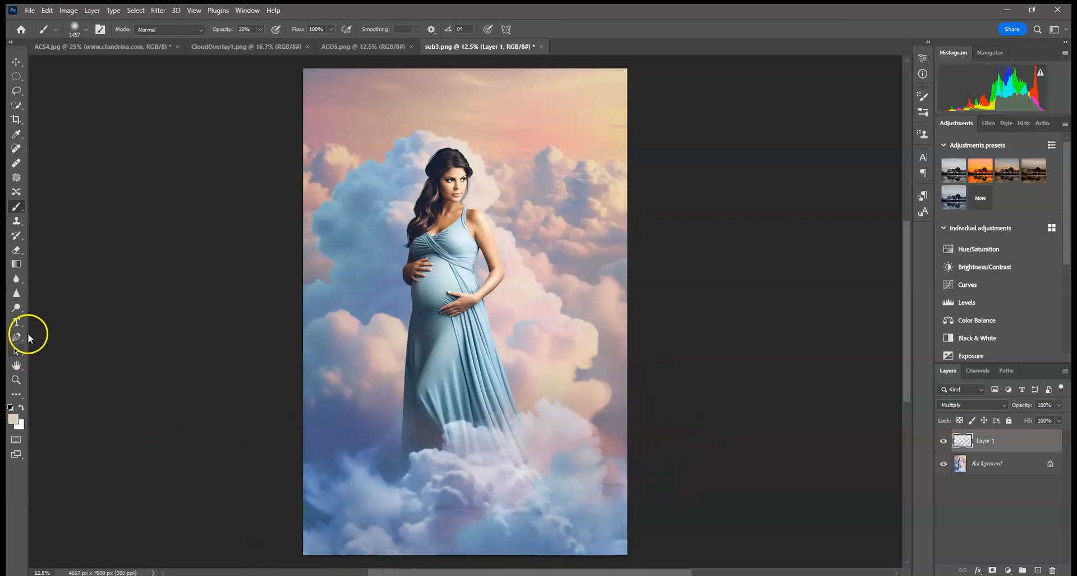
Set up the Dodge tool with a 1457 px brush and the Midtones range
click(16, 305)
click(83, 29)
drag(123, 63, 132, 64)
click(164, 33)
click(158, 47)
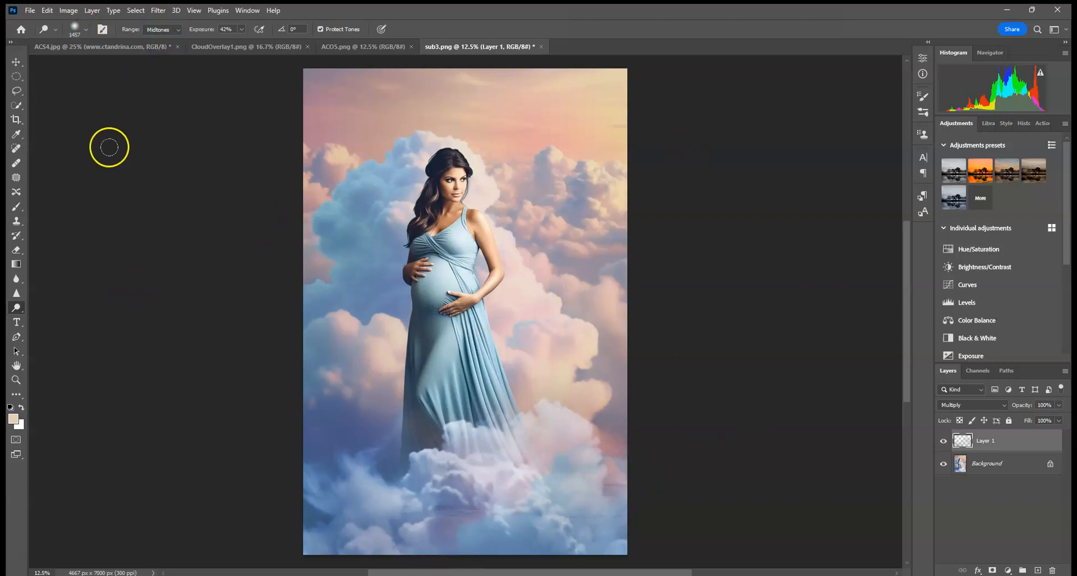
Target the Background layer and lighten the lower-right clouds and the clouds at the dress hem with the Dodge tool
click(16, 206)
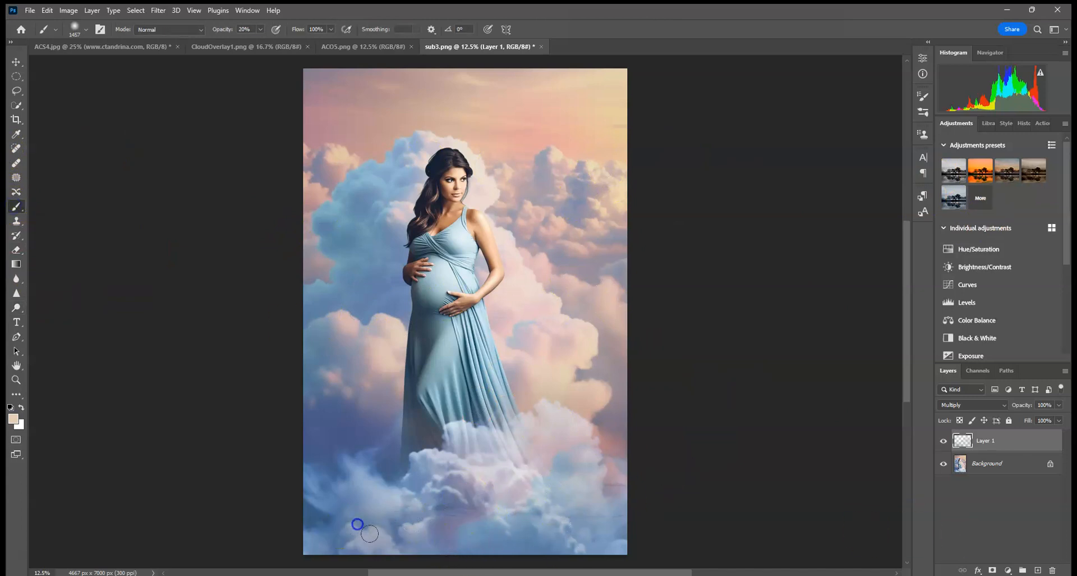
click(1014, 462)
click(16, 306)
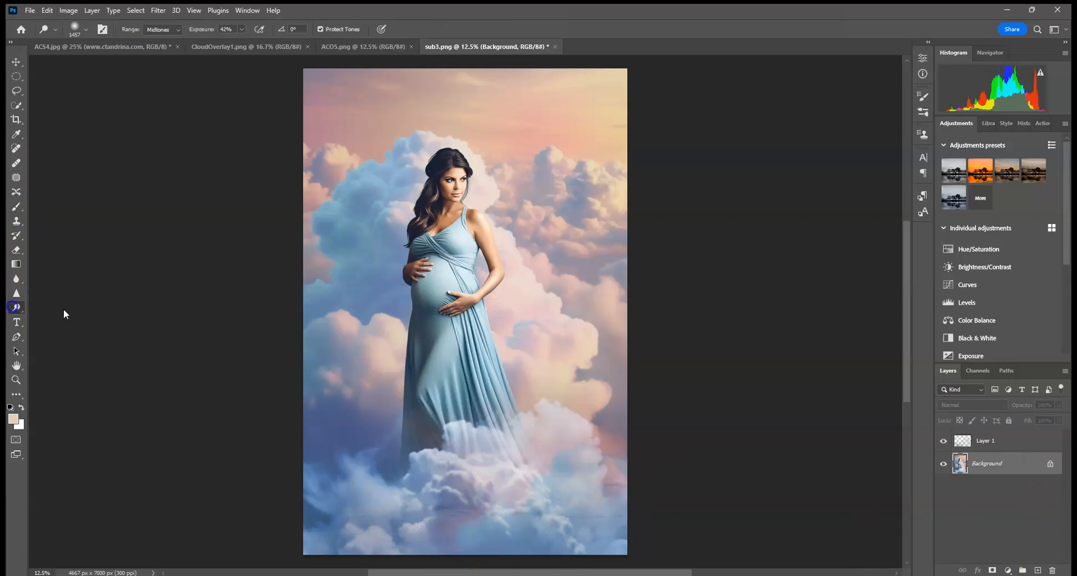
drag(560, 510, 584, 544)
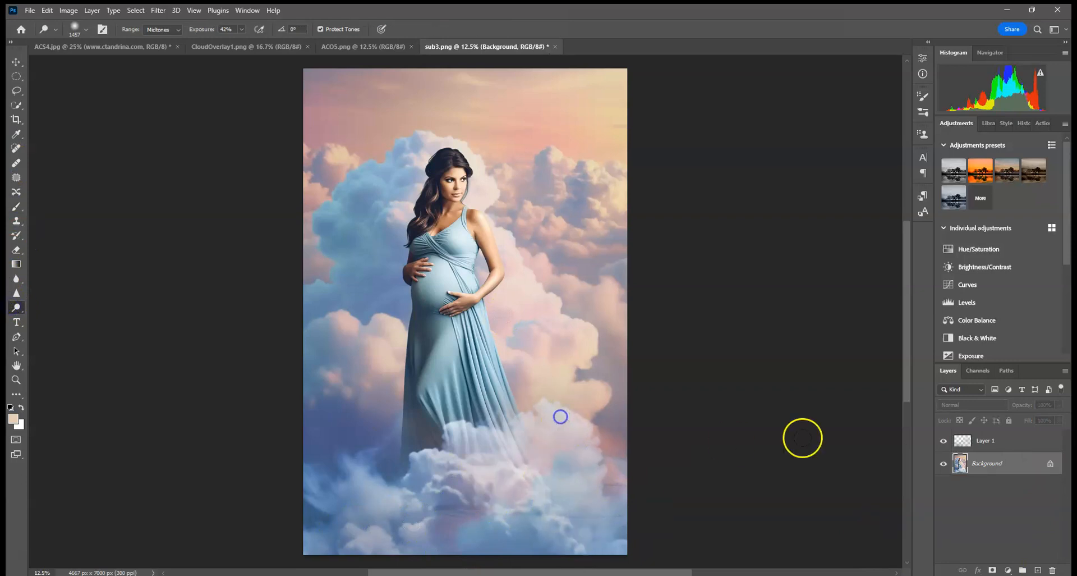
click(509, 450)
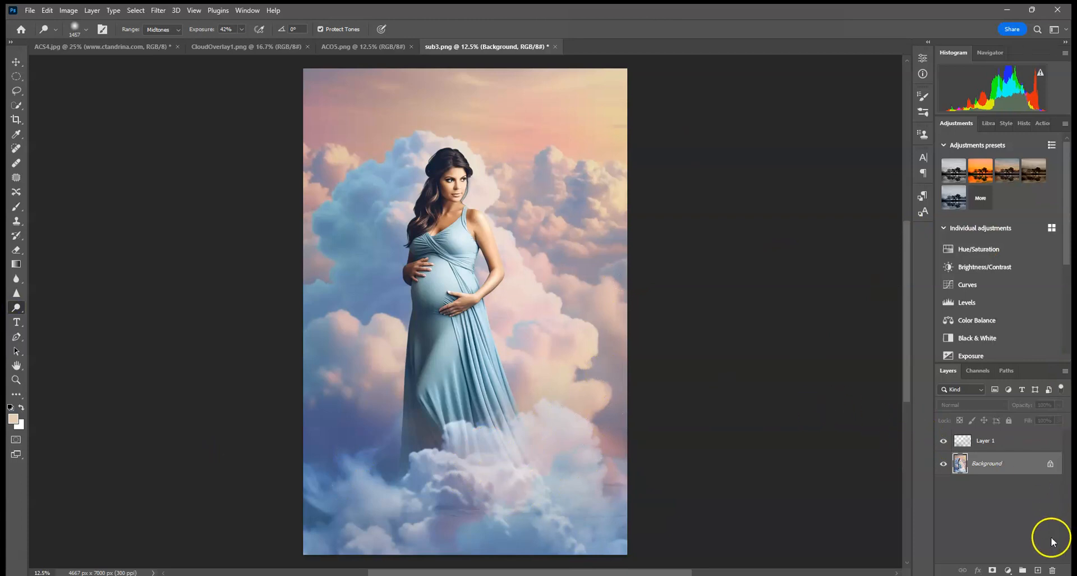
Add a new layer directly above the Background and set its blend mode to Color
click(1037, 570)
click(981, 404)
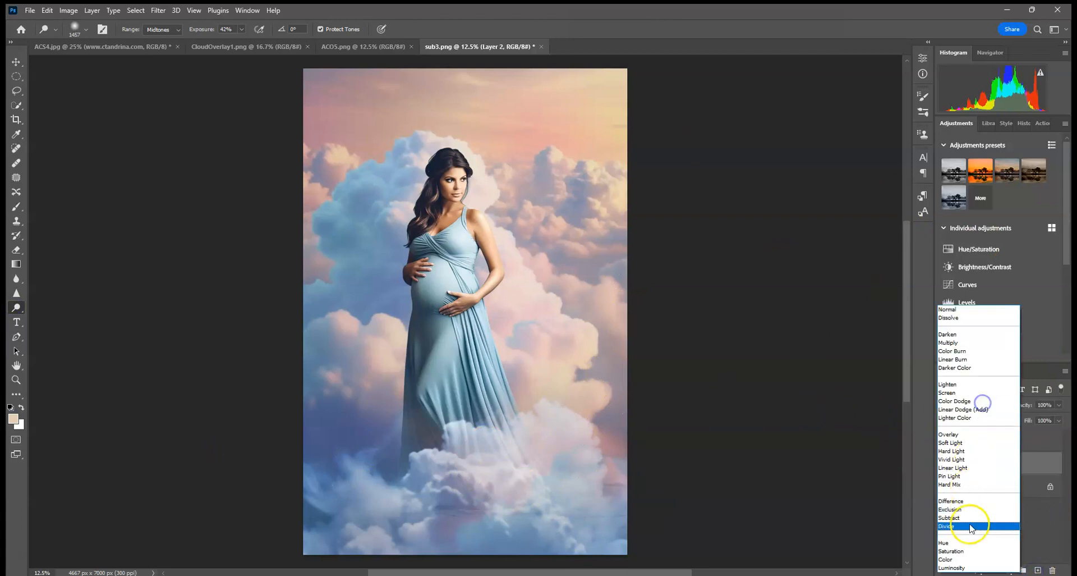
click(973, 551)
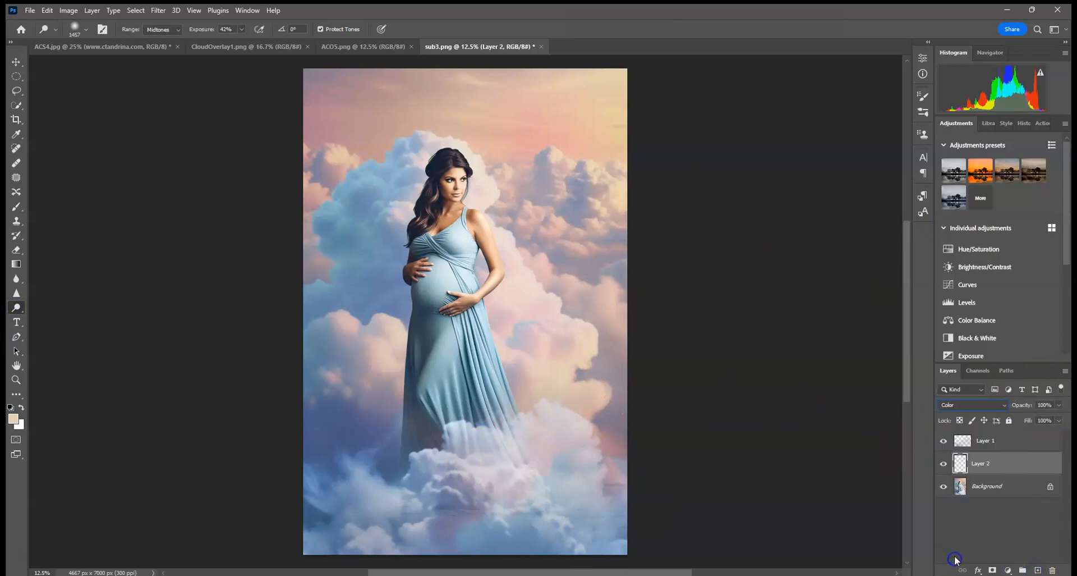
Brush the peach tone over the lower-right clouds on the Color layer and flatten the image
click(16, 206)
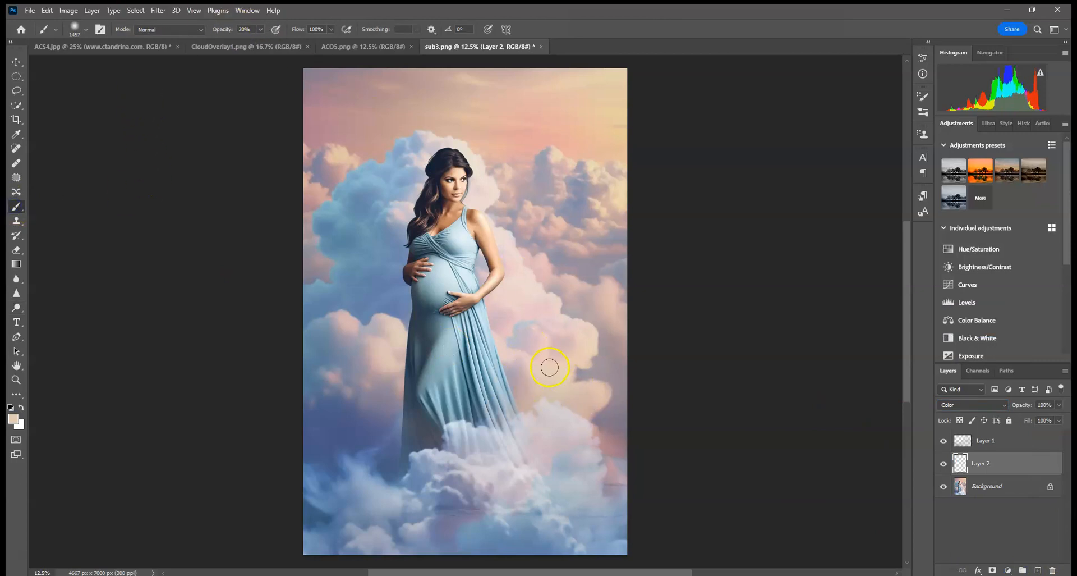
click(541, 420)
click(582, 424)
click(581, 450)
click(538, 427)
click(522, 462)
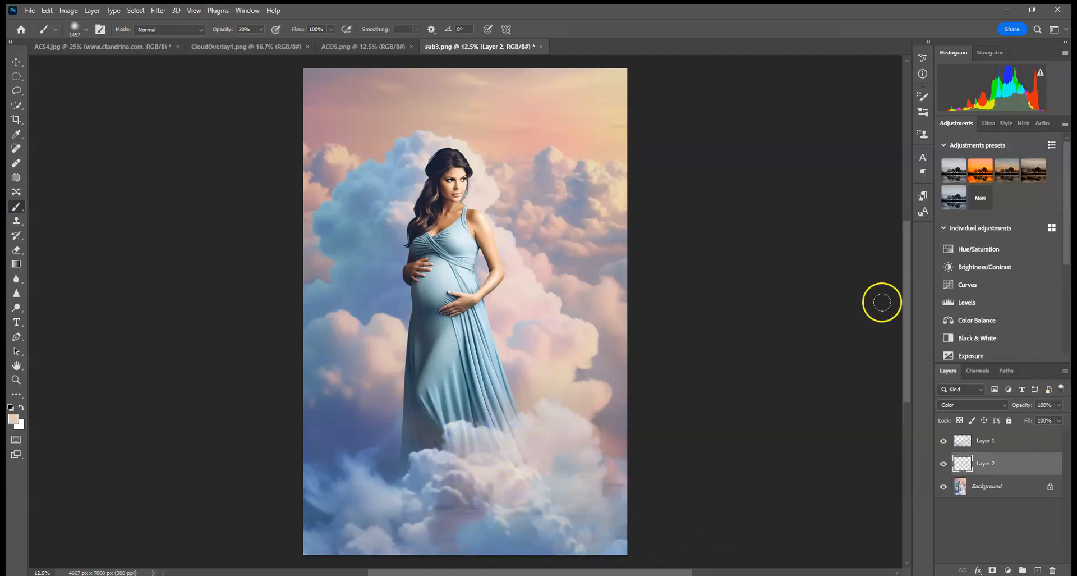
right_click(1029, 491)
click(976, 482)
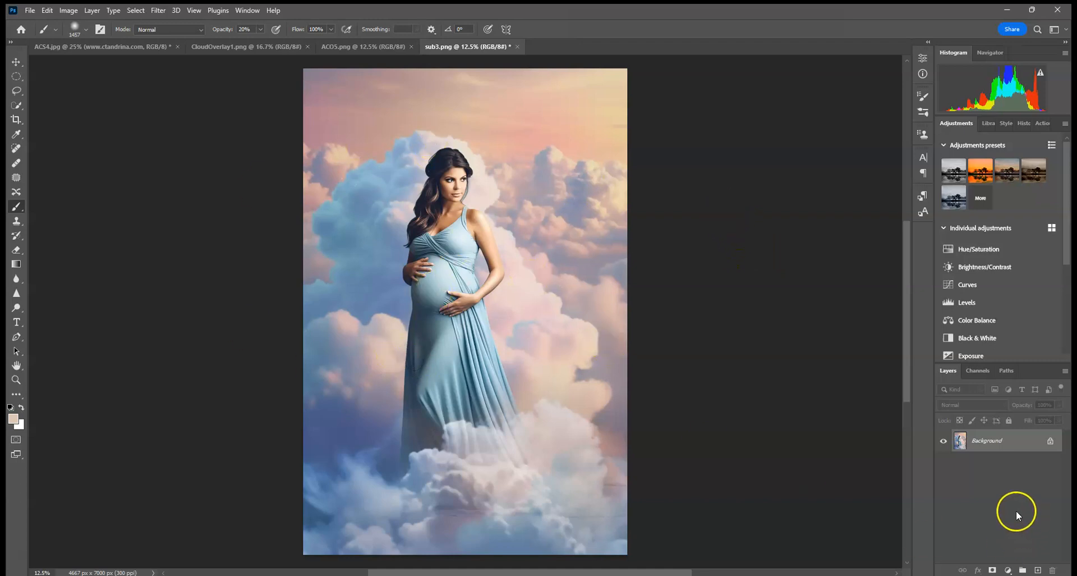
Add a Solid Color fill layer in #dec9b8, lower its opacity to 5%, and toggle its visibility to compare
click(1007, 570)
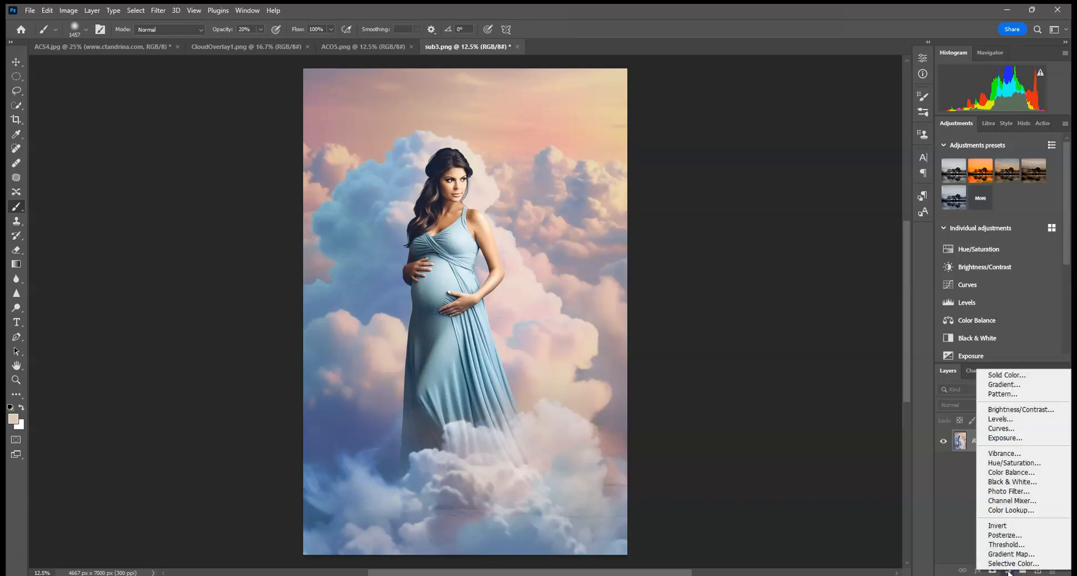
click(1013, 375)
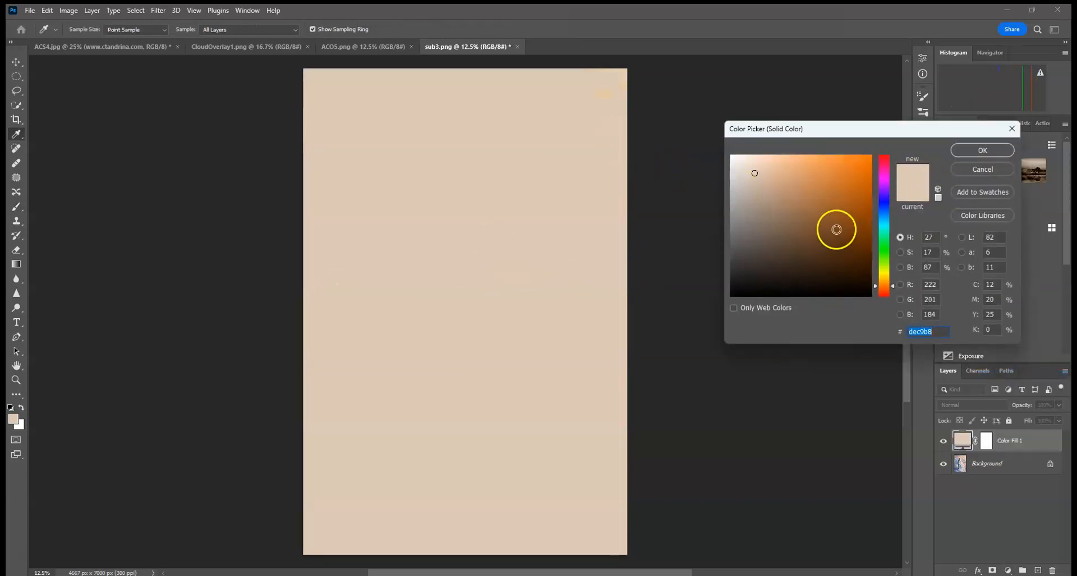
click(1009, 152)
click(1059, 405)
drag(1023, 420, 1022, 421)
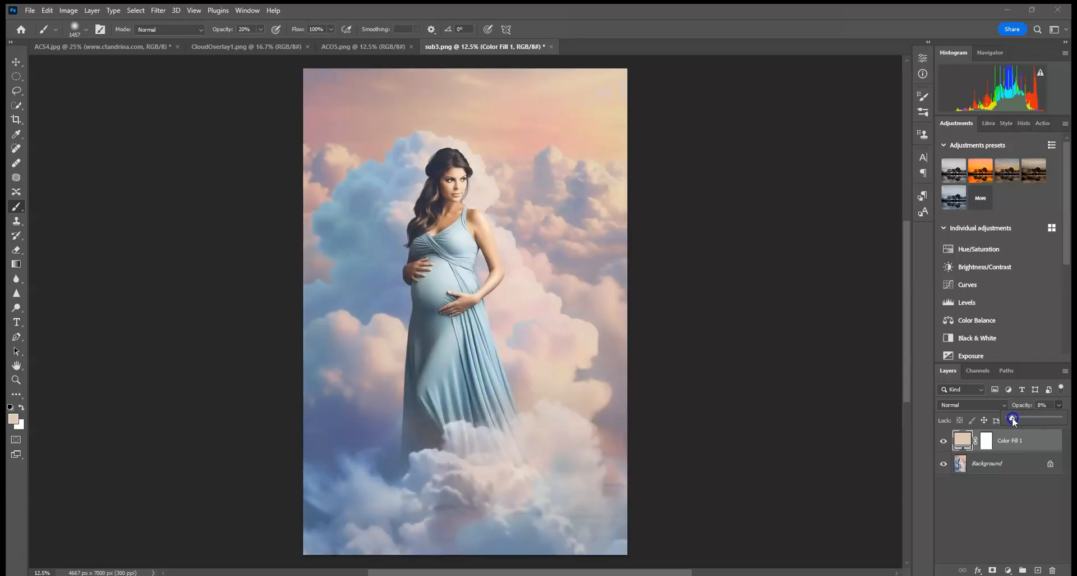
drag(1012, 416, 1011, 417)
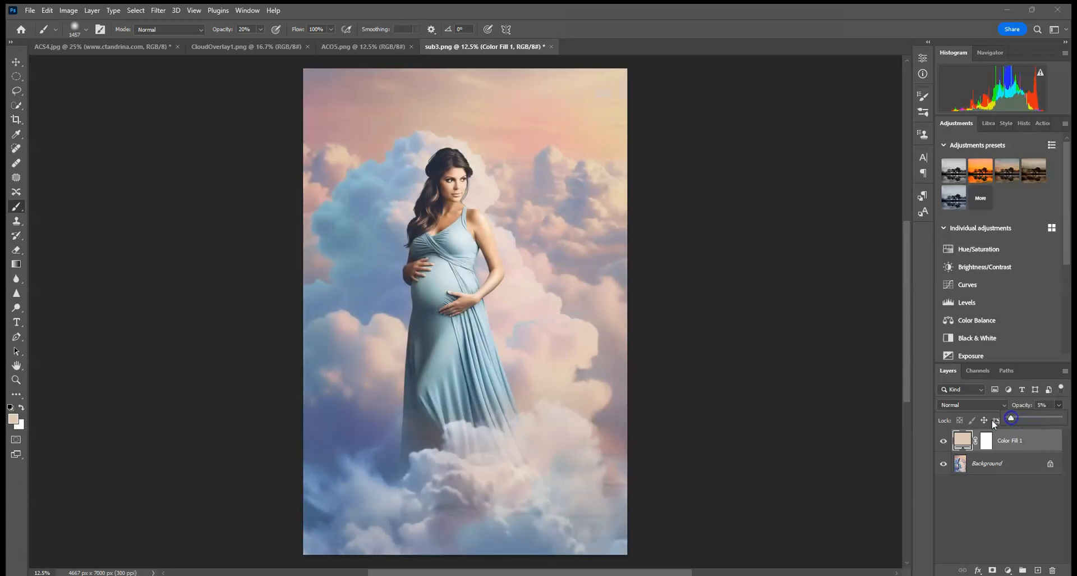
click(944, 442)
click(944, 441)
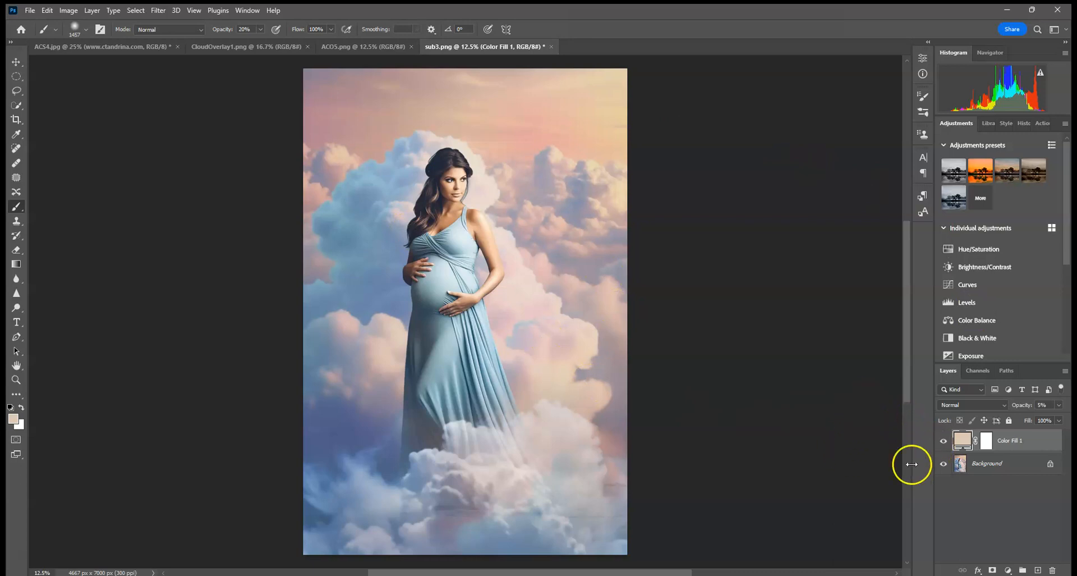
Flatten the image and add a Brightness/Contrast adjustment layer with Brightness at 14
right_click(1010, 461)
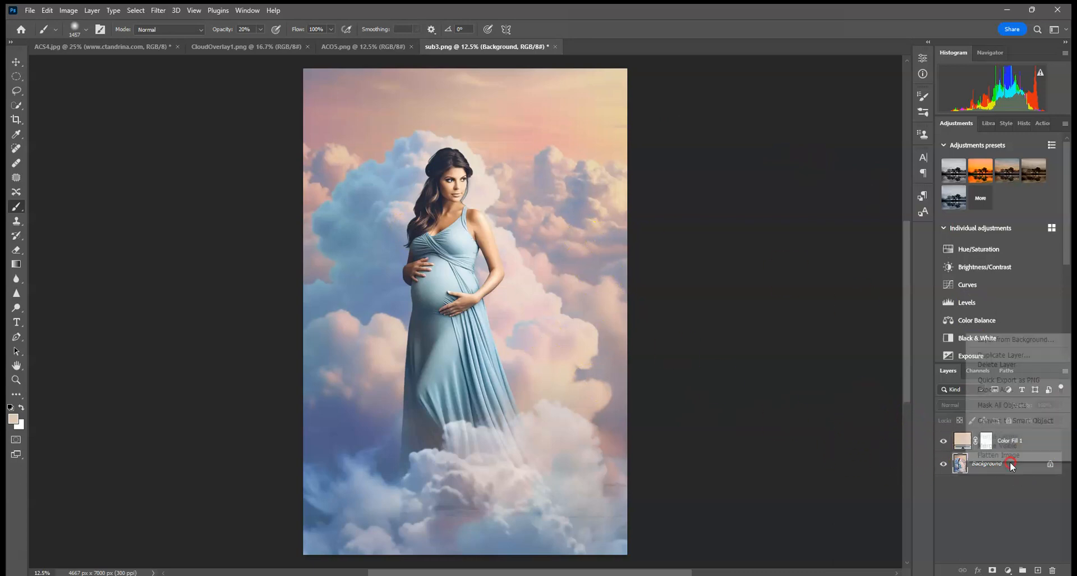
click(1021, 455)
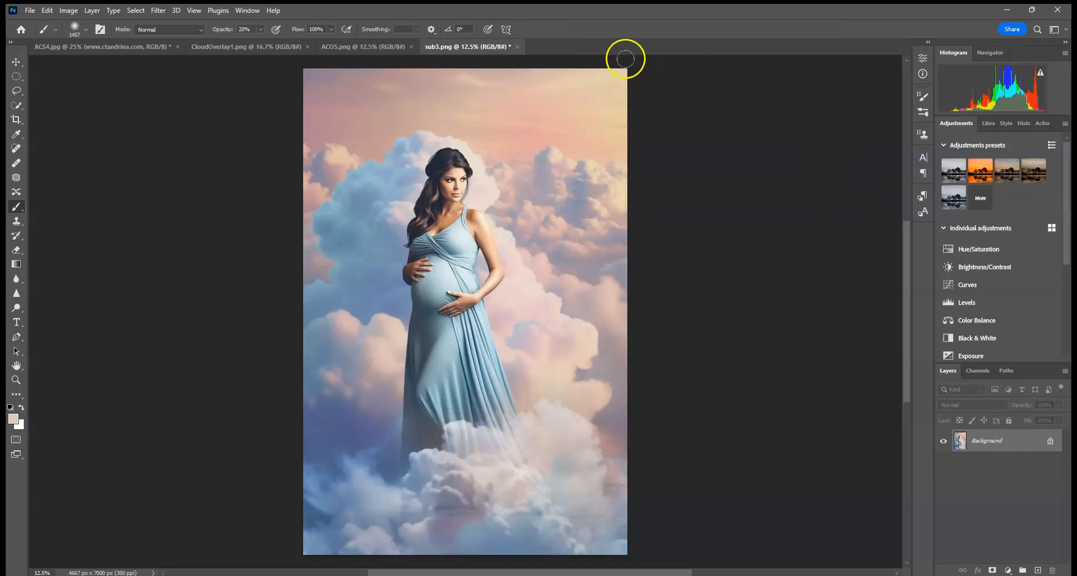
click(988, 267)
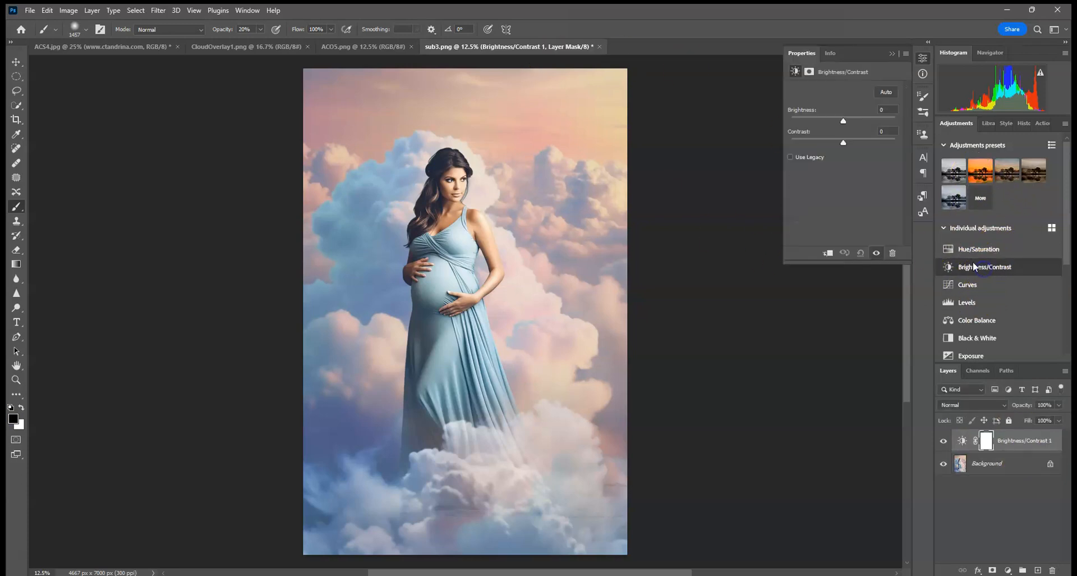
drag(846, 123, 848, 122)
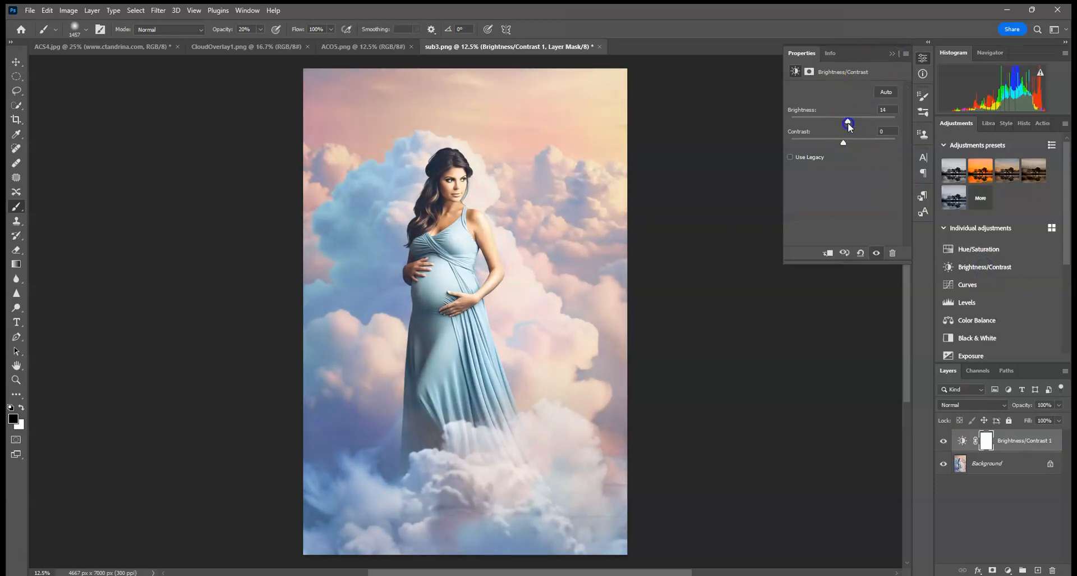
click(893, 54)
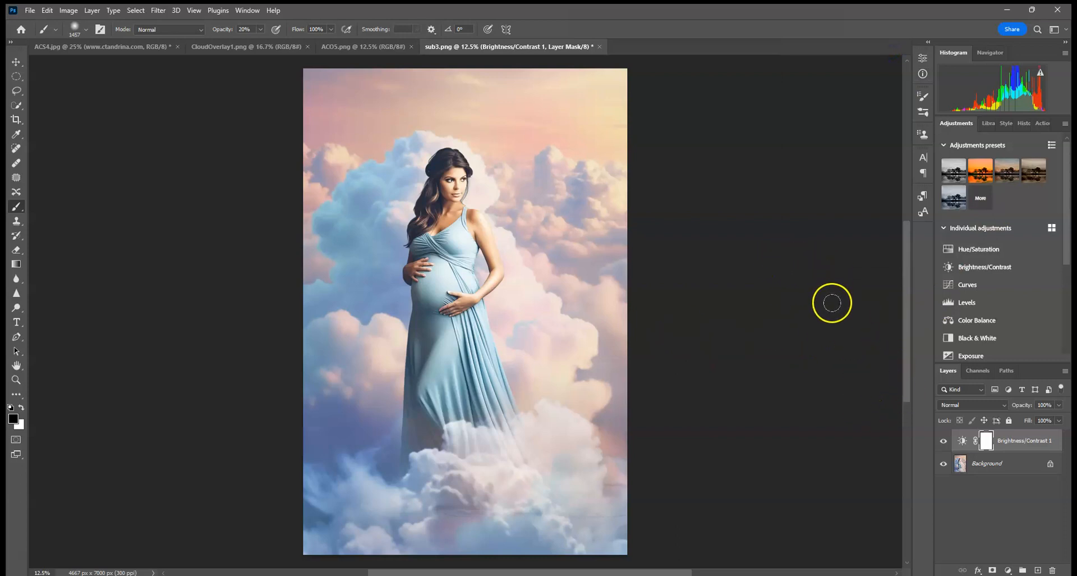
Compare the picture with an earlier history state and return to the latest Brightness/Contrast change
click(1025, 123)
mouse_move(1066, 291)
mouse_down()
mouse_move(1065, 141)
mouse_move(1066, 297)
mouse_up()
click(1039, 153)
click(994, 341)
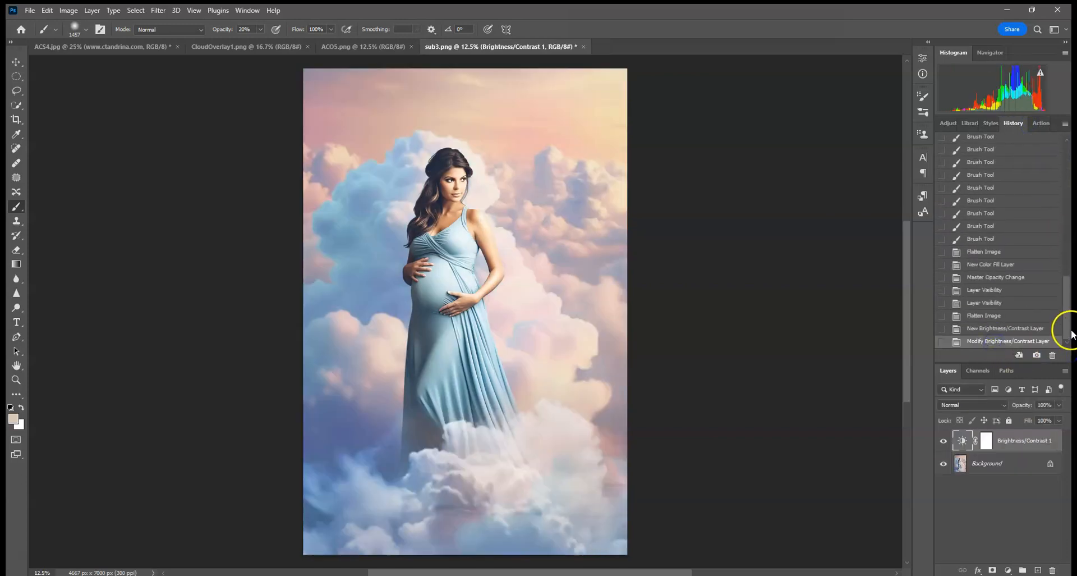